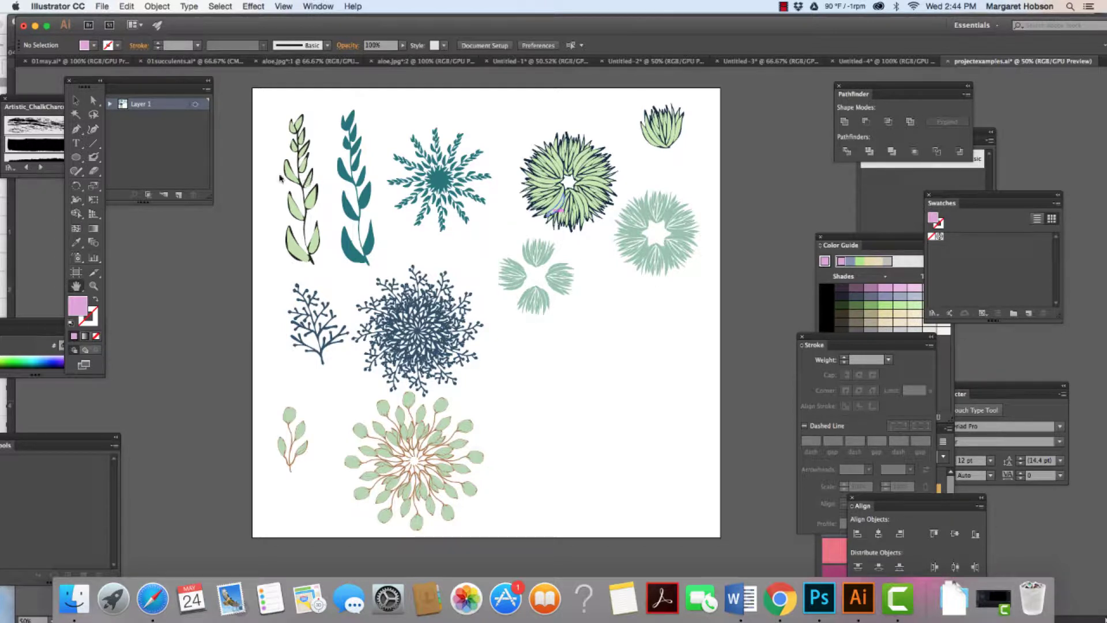
Move the stray chalk charcoal brush library aside and reset the Essentials workspace.
mouse_move(11, 106)
left_mouse_down()
mouse_move(76, 101)
mouse_move(51, 85)
left_mouse_up()
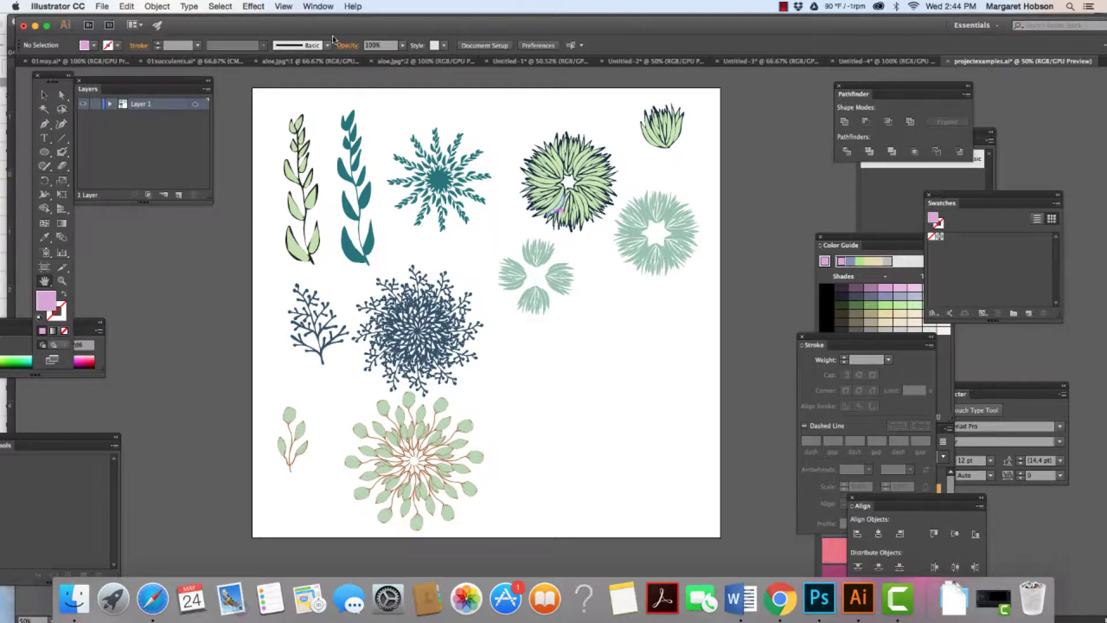
left_click(318, 7)
left_click(635, 408)
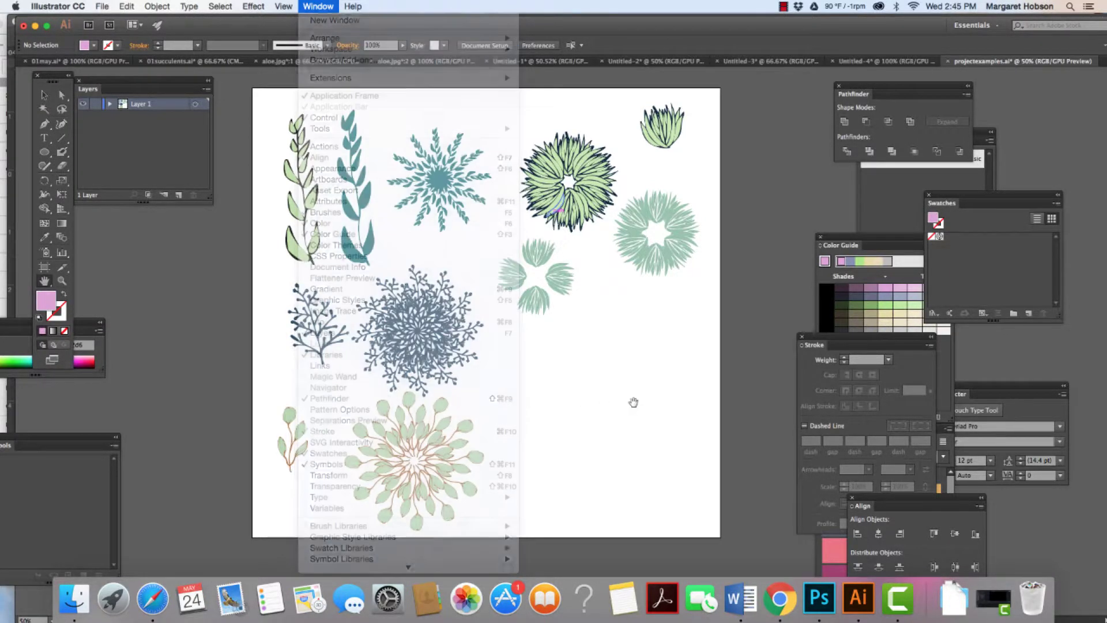
left_click(998, 26)
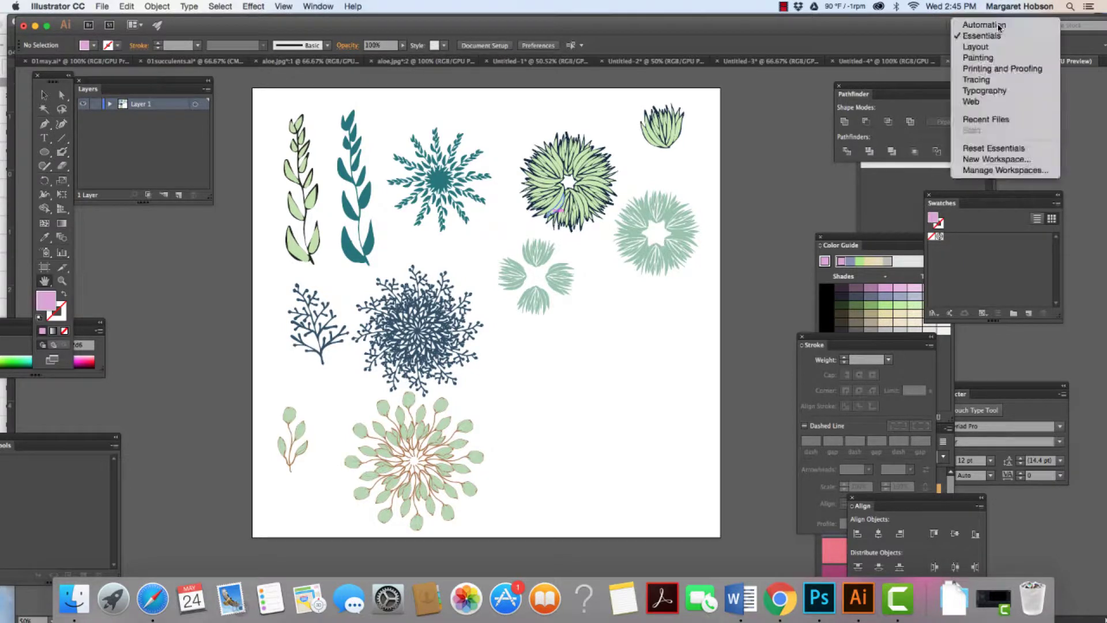
left_click(997, 151)
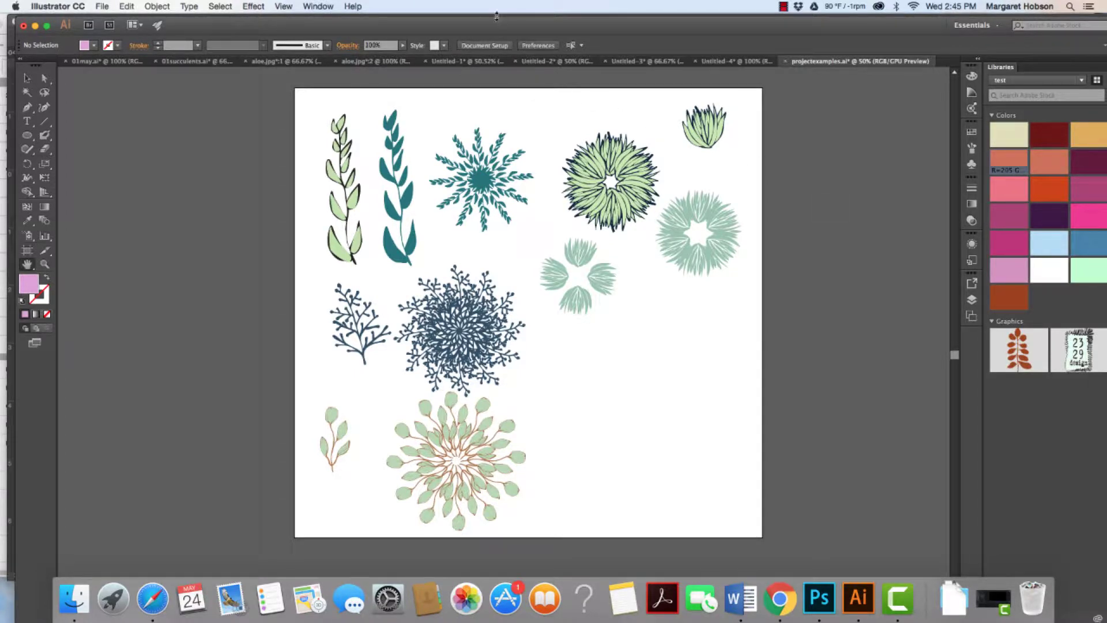
left_click_drag(495, 28, 478, 26)
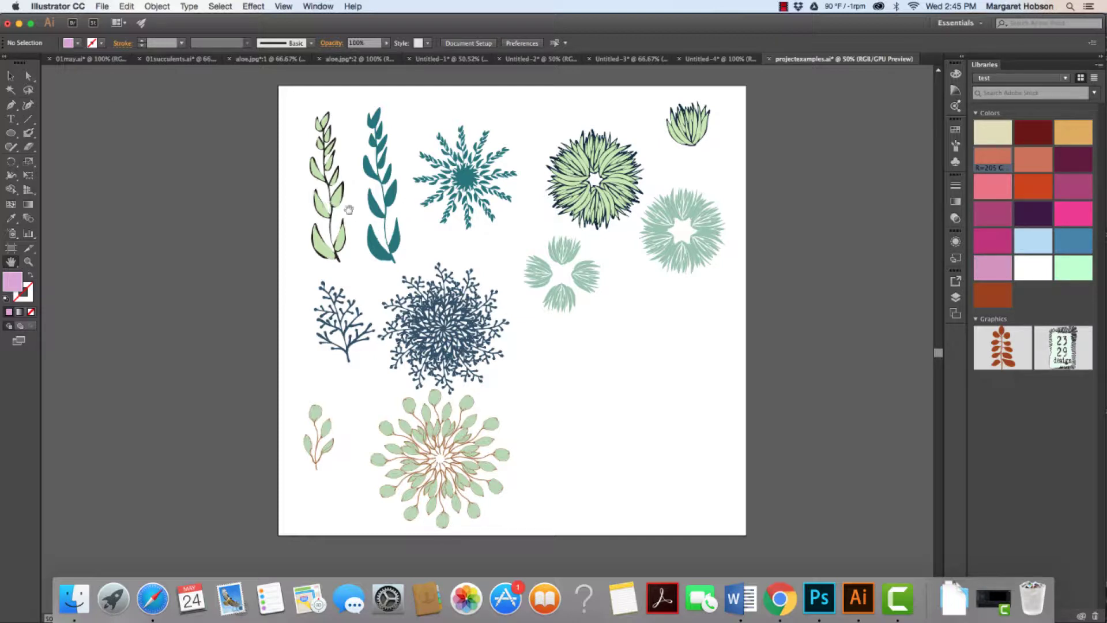
left_click(12, 76)
left_click(385, 245)
left_click(490, 194)
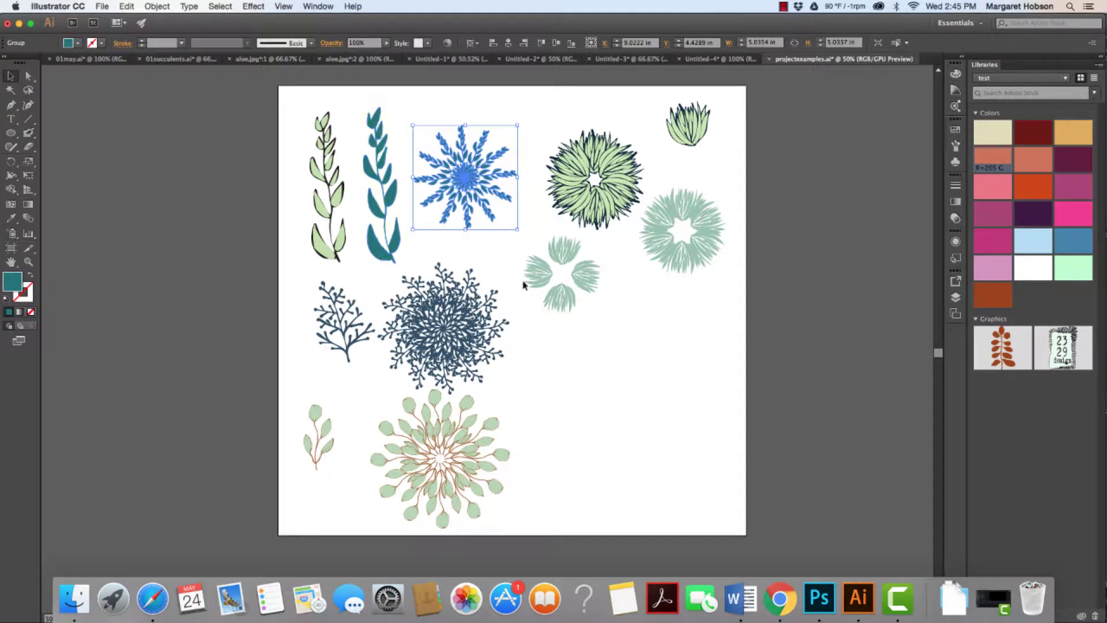
Move the teal leaf vine to the empty lower right of the artboard and zoom in on it.
left_click(382, 254)
left_click_drag(381, 254, 632, 434)
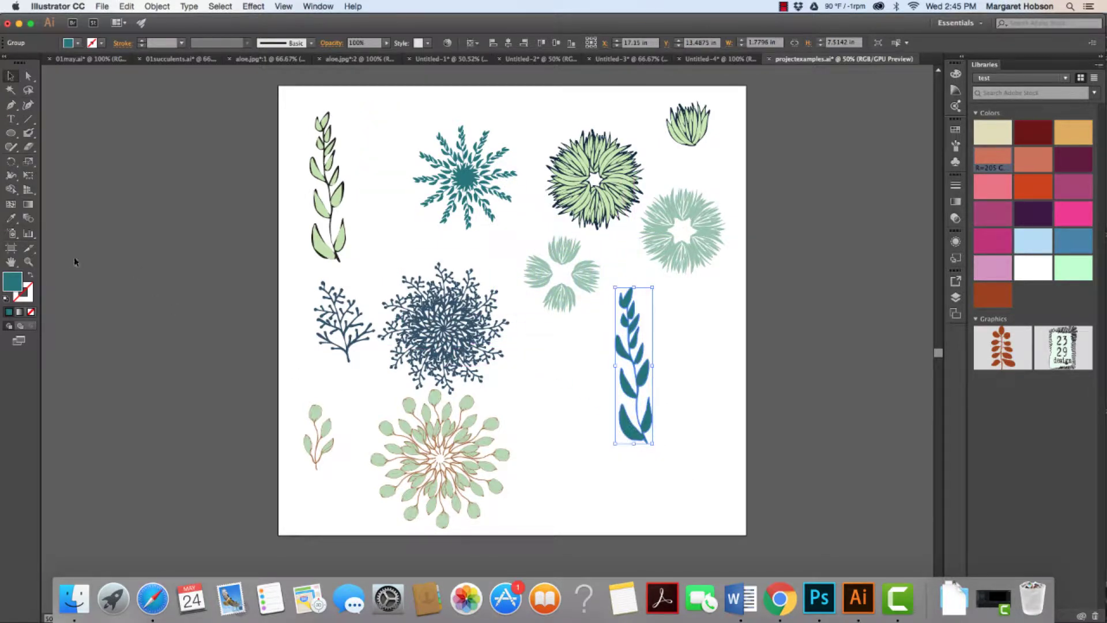
left_click(28, 261)
left_click_drag(588, 271, 695, 444)
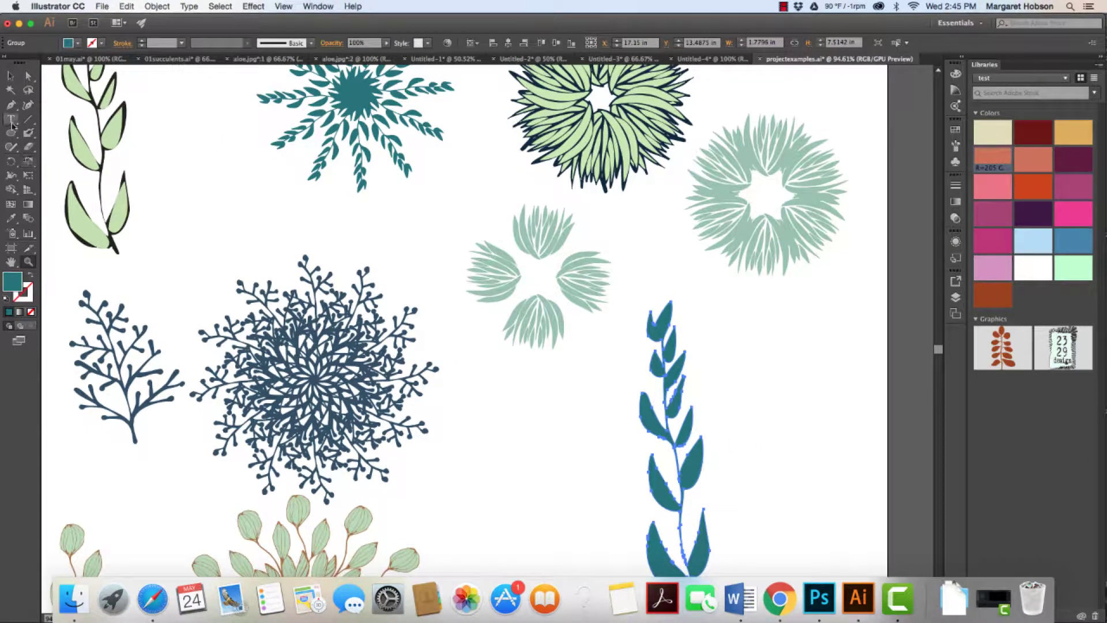
left_click(11, 262)
left_click_drag(773, 486, 739, 317)
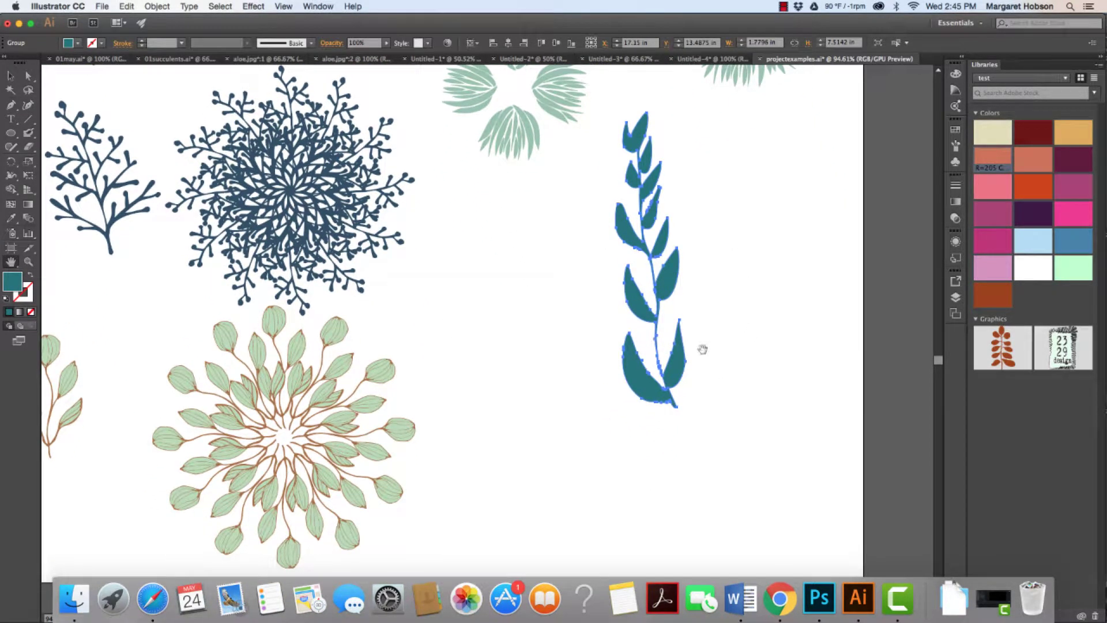
left_click(11, 75)
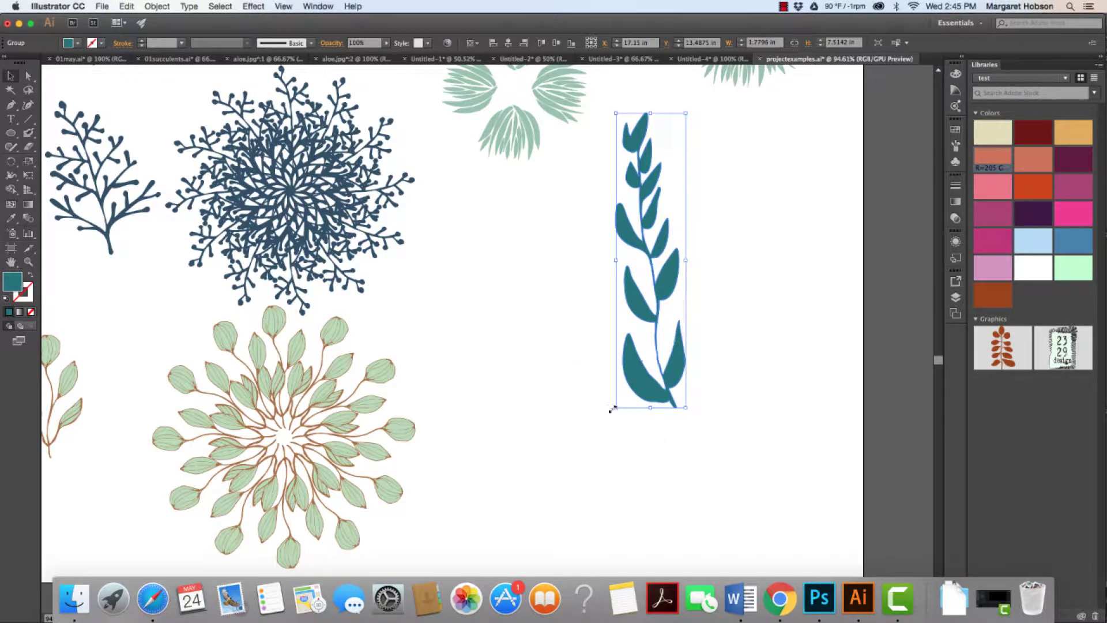
Scale the teal leaf vine down from its corner to a small sprig about 0.76 in wide.
key("Return")
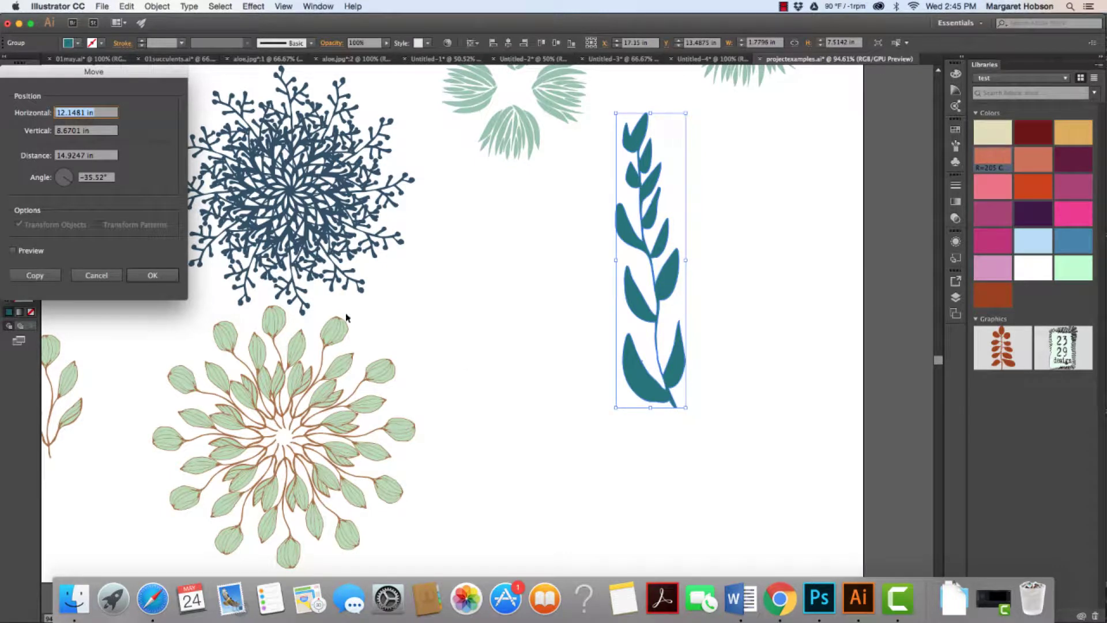
left_click(98, 277)
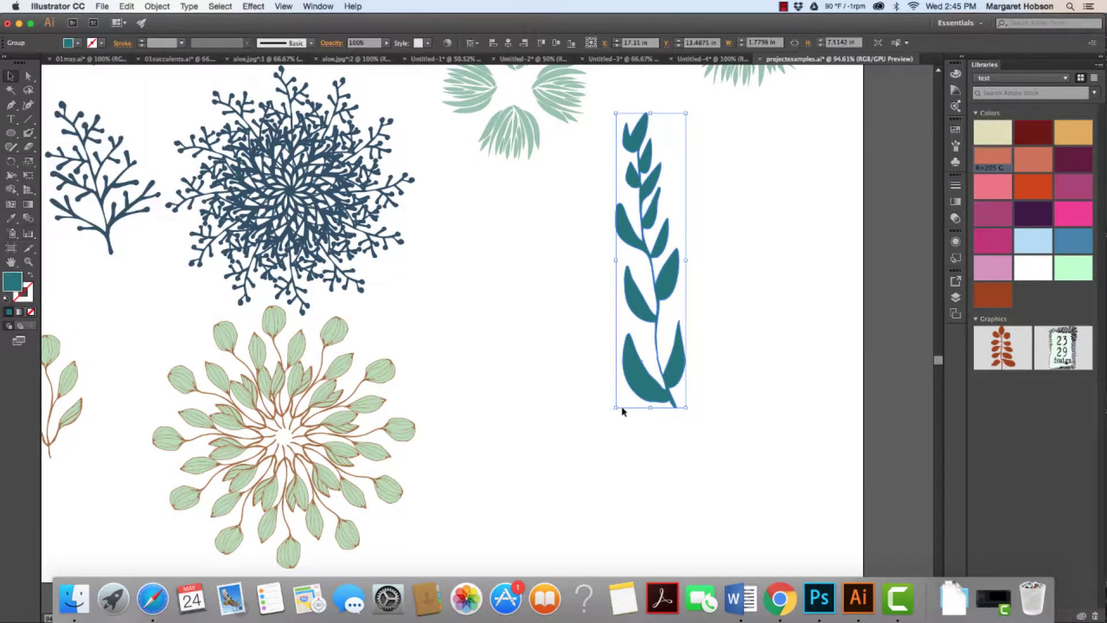
left_click_drag(616, 408, 657, 314)
left_click_drag(664, 236, 630, 337)
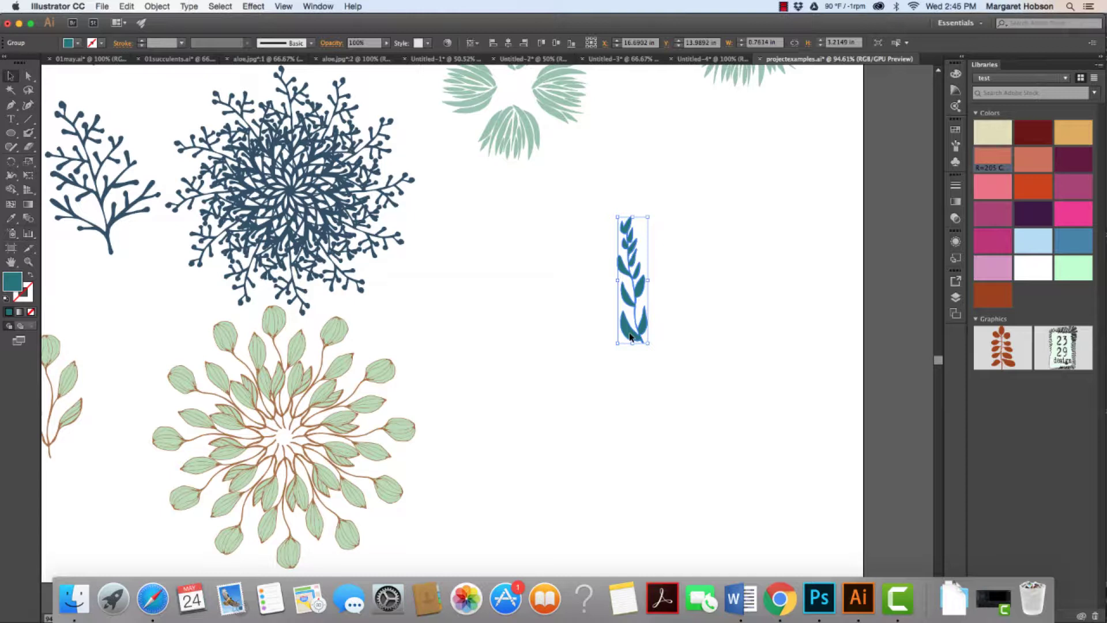
Choose the Rotate Tool (R) from the Rotate/Reflect flyout.
left_click(17, 169)
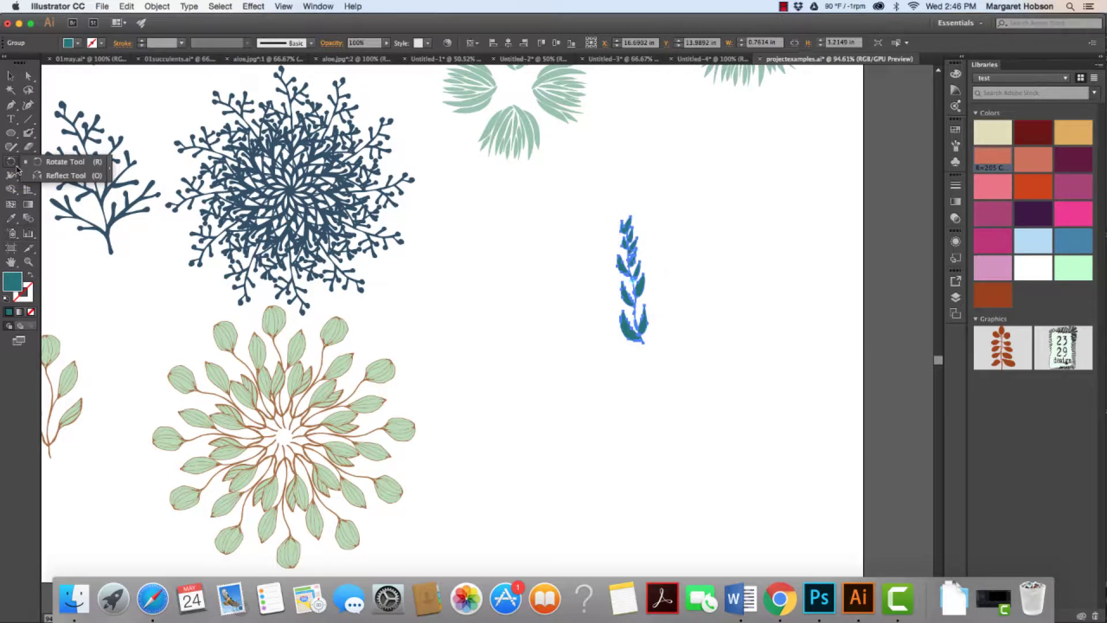
left_click(46, 176)
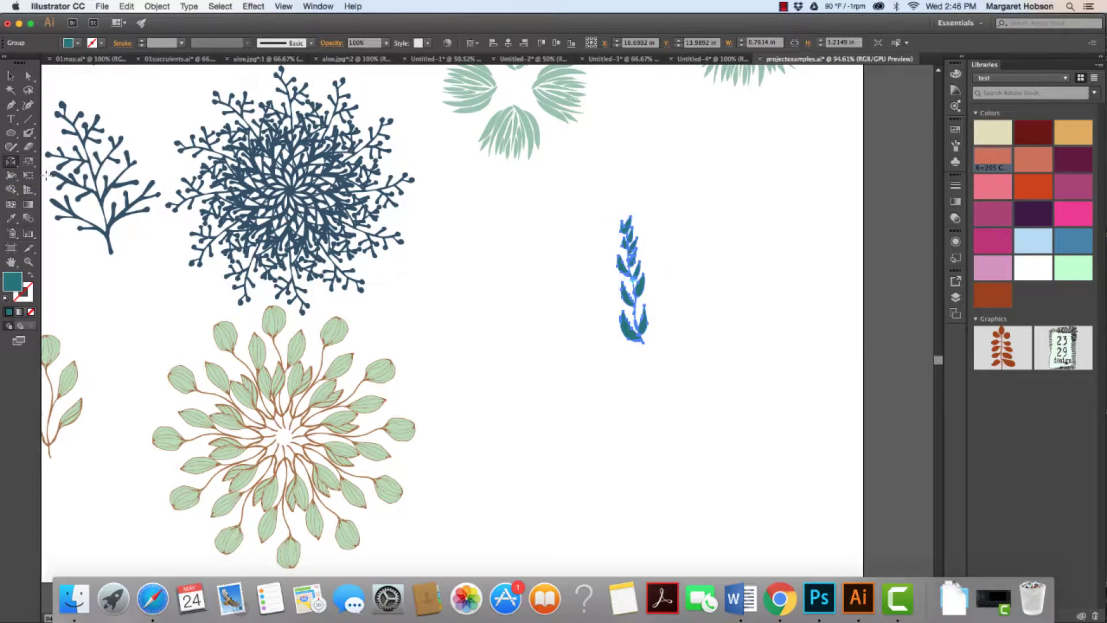
left_click(11, 162)
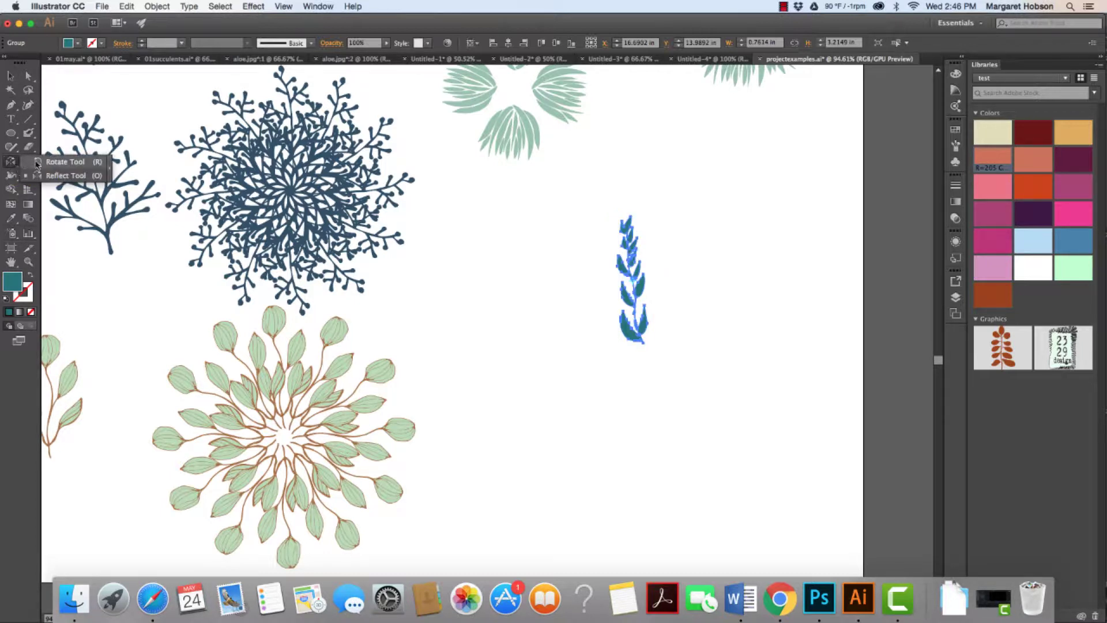
left_click(36, 163)
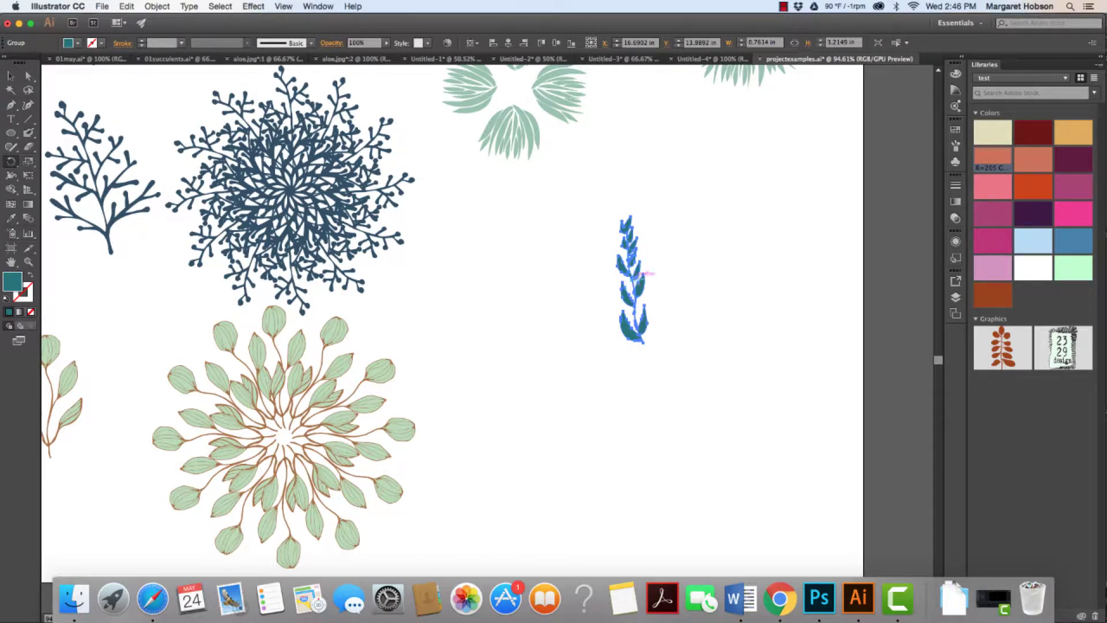
Make a copy of the sprig rotated 360/8 degrees around its base.
left_click(639, 358, "alt")
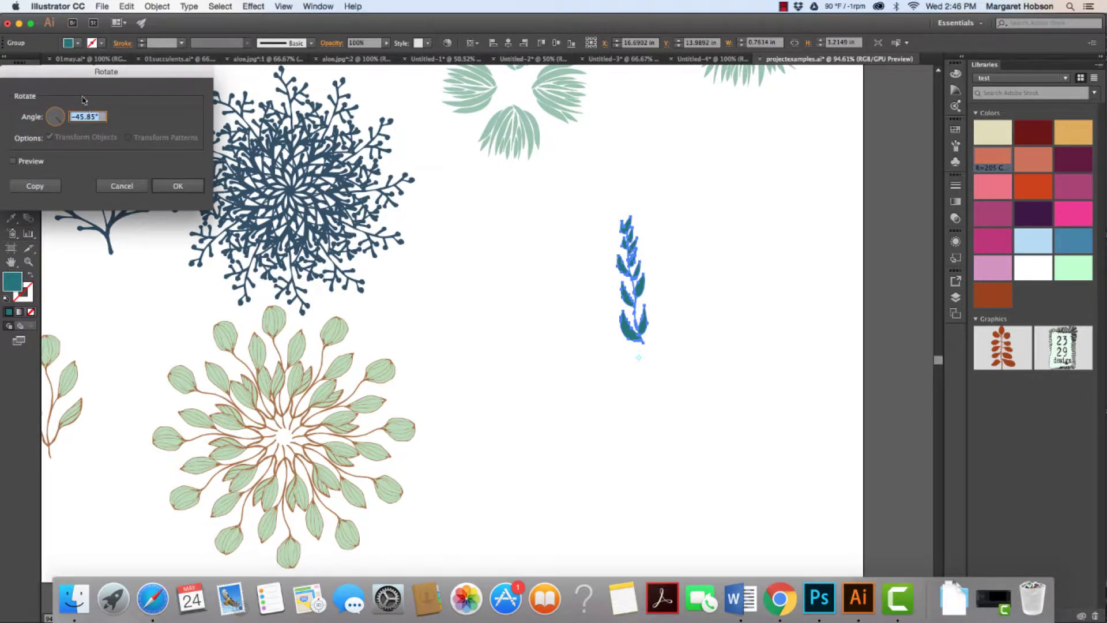
left_click_drag(73, 74, 228, 139)
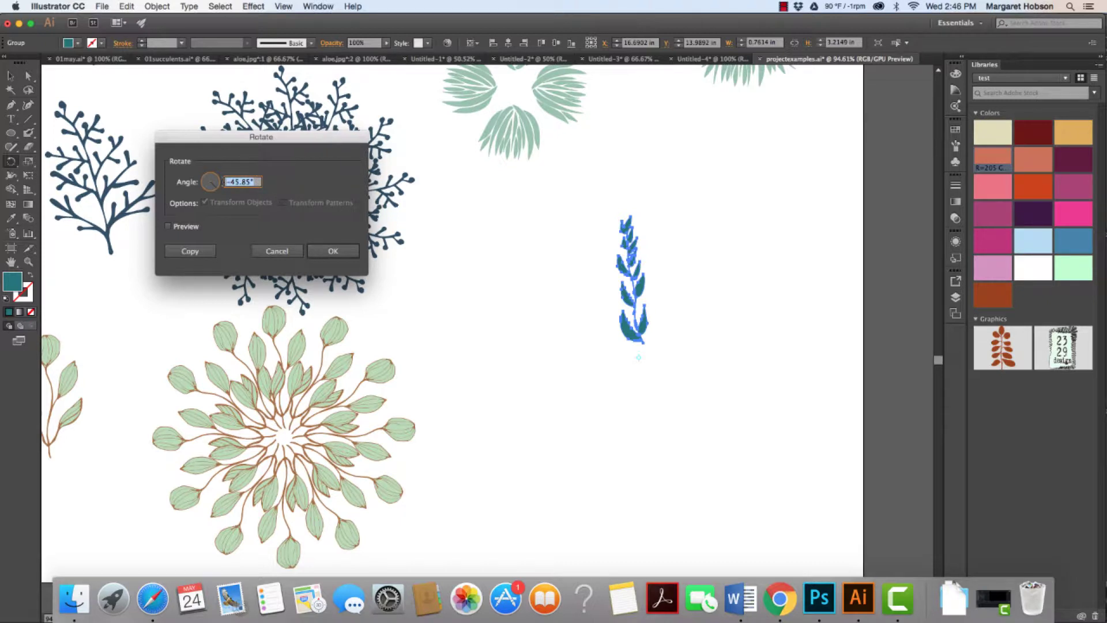
type("360/8")
left_click(188, 251)
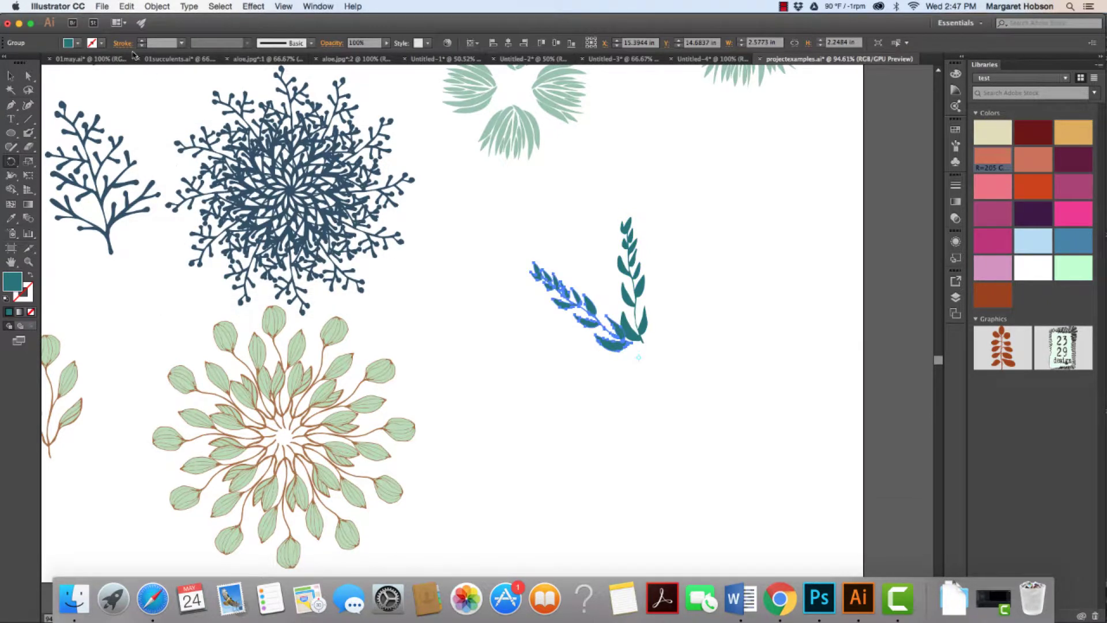
Repeat the rotated copy with Transform Again until eight teal sprigs form a full starburst.
left_click(157, 6)
mouse_move(164, 23)
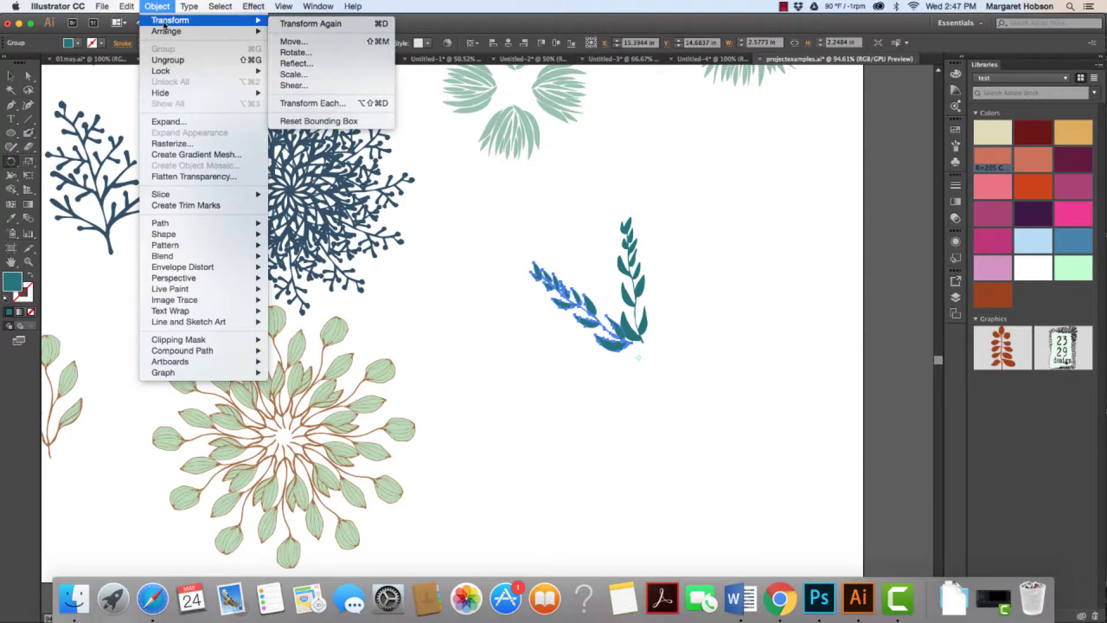
left_click(294, 25)
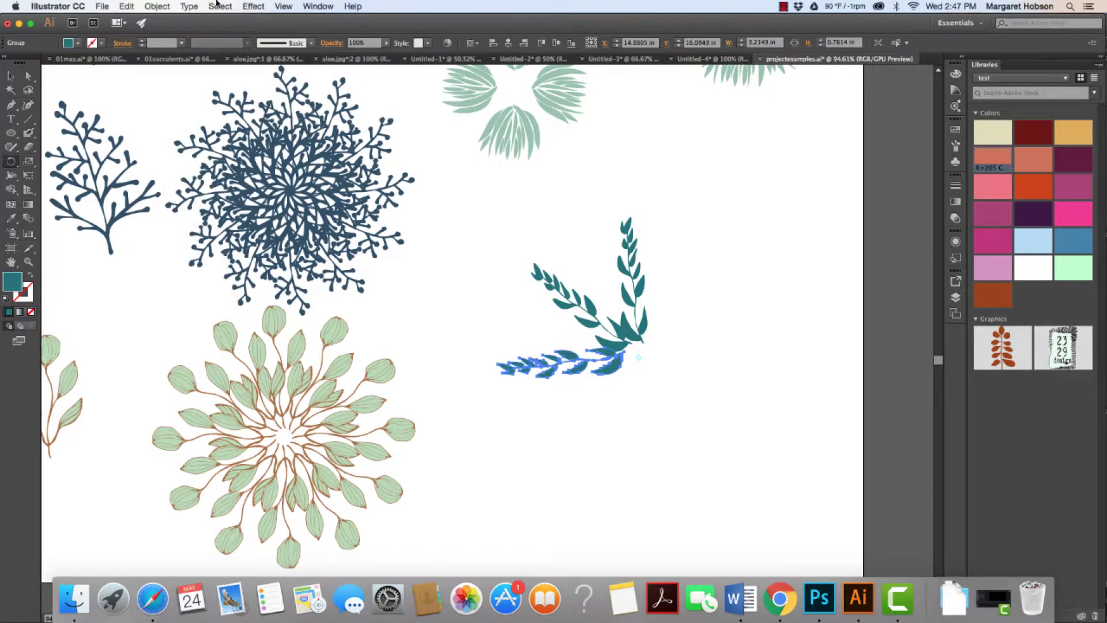
left_click(156, 7)
mouse_move(161, 23)
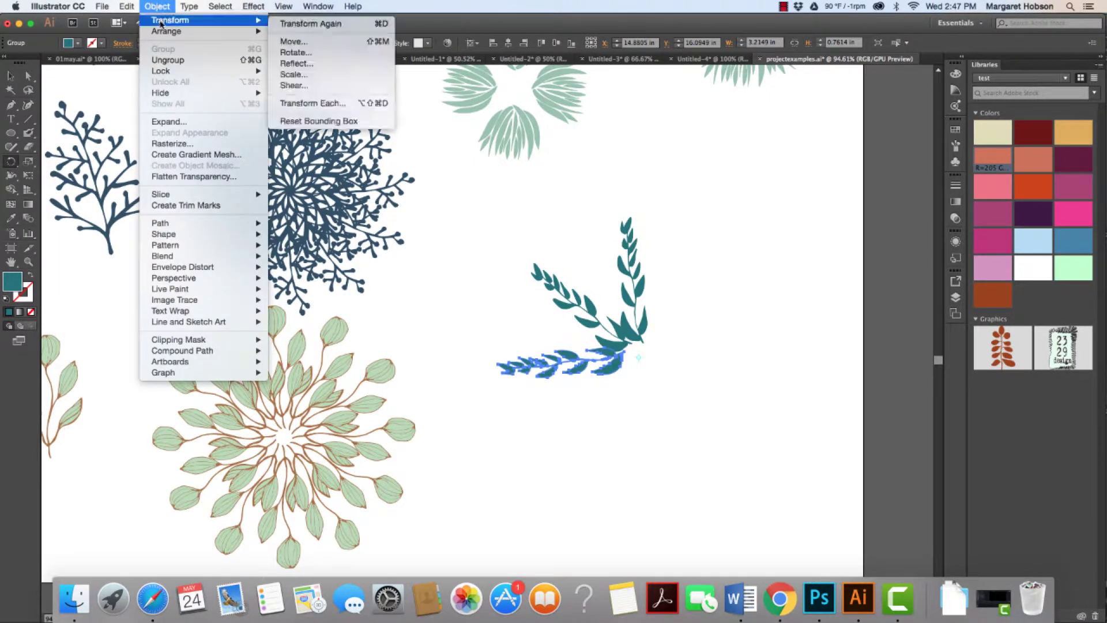
left_click(288, 25)
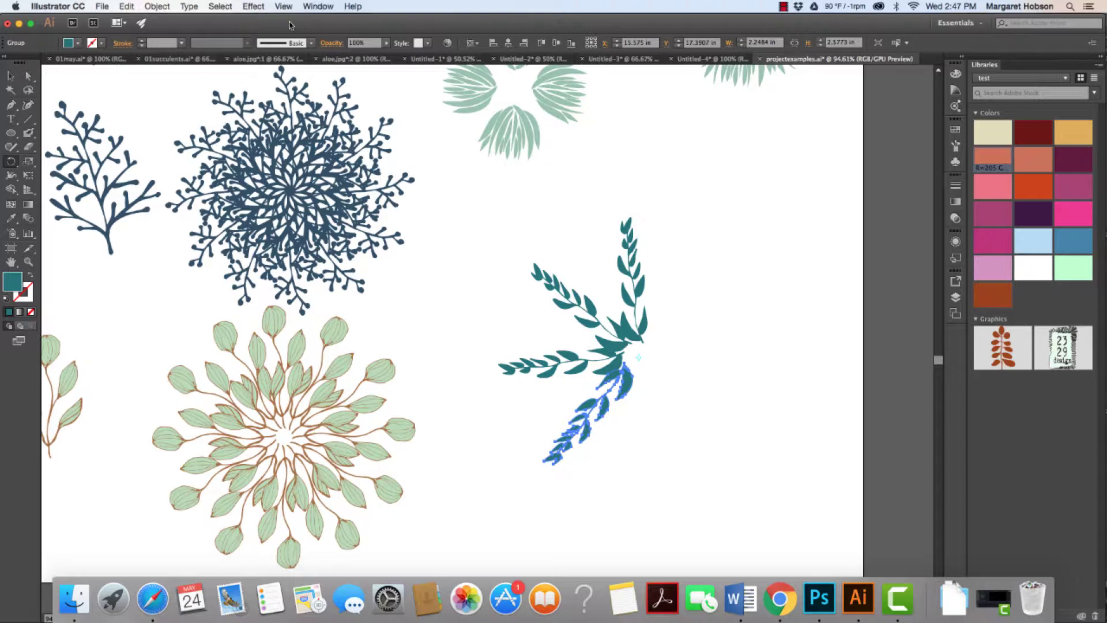
key("super+d")
key("super+d")
key("super+d")
key("super+d")
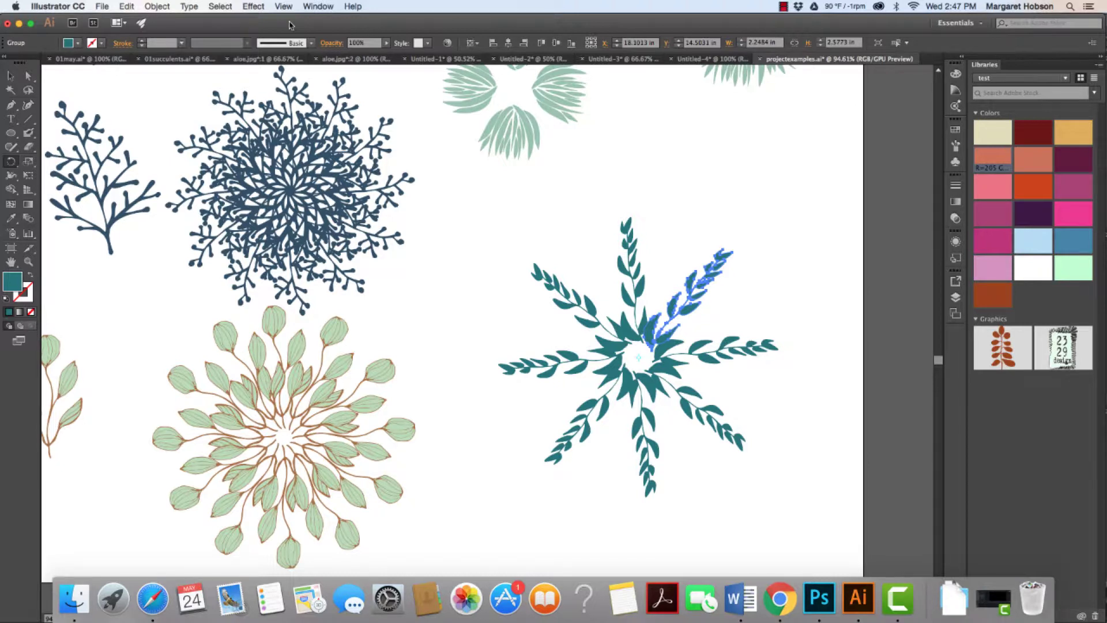
Move the dark blue branch onto the teal star's upper-left arm and turn it upright.
key("v")
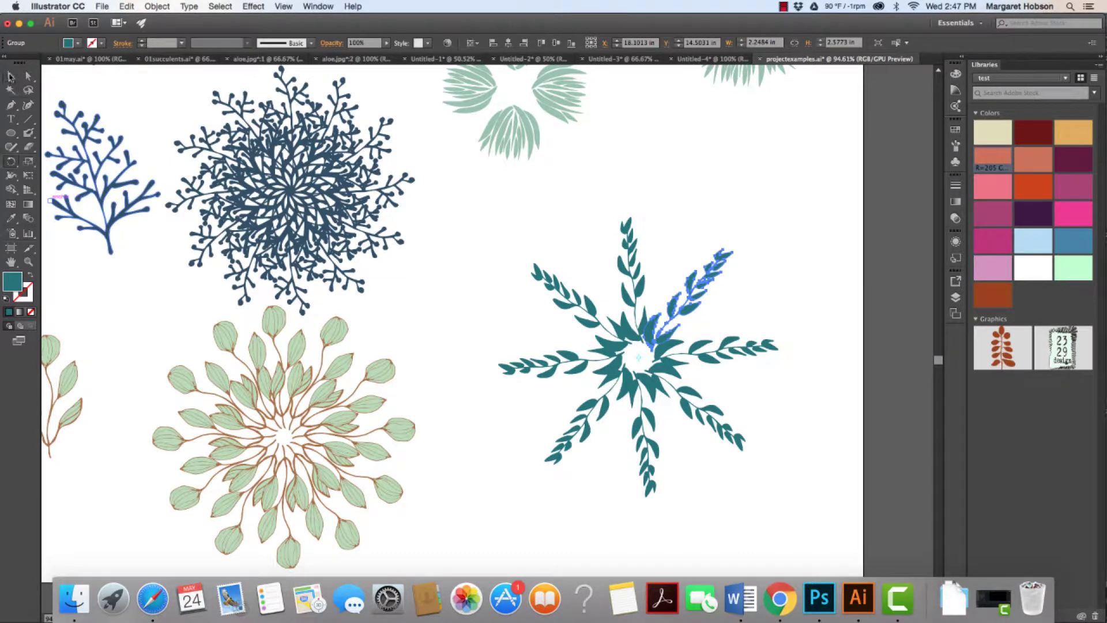
left_click(493, 317)
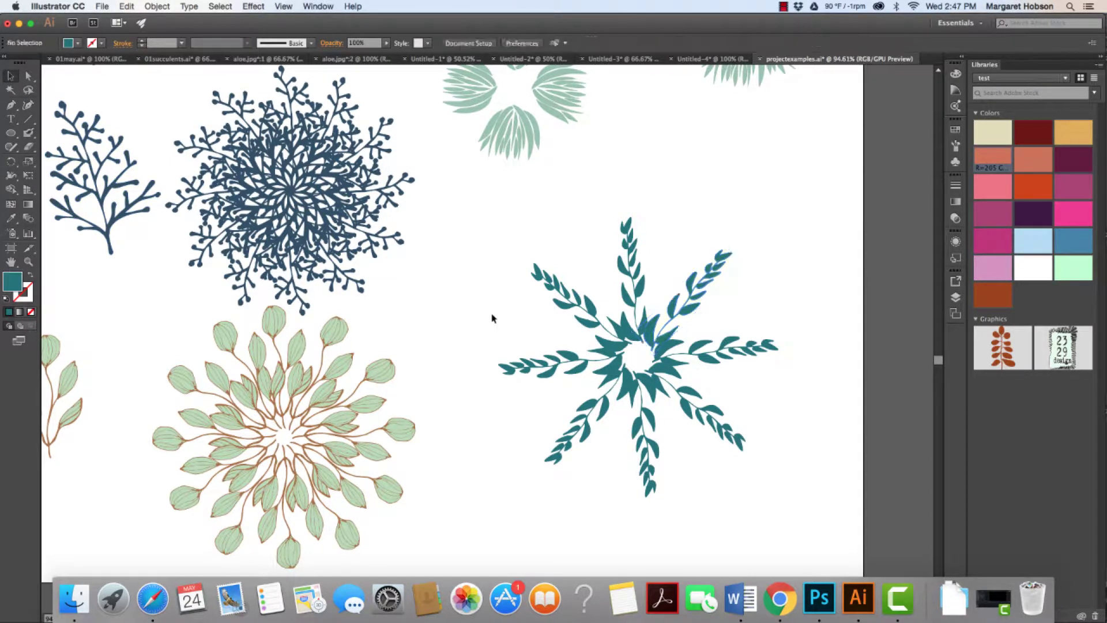
left_click(109, 242)
left_click_drag(109, 243, 616, 313)
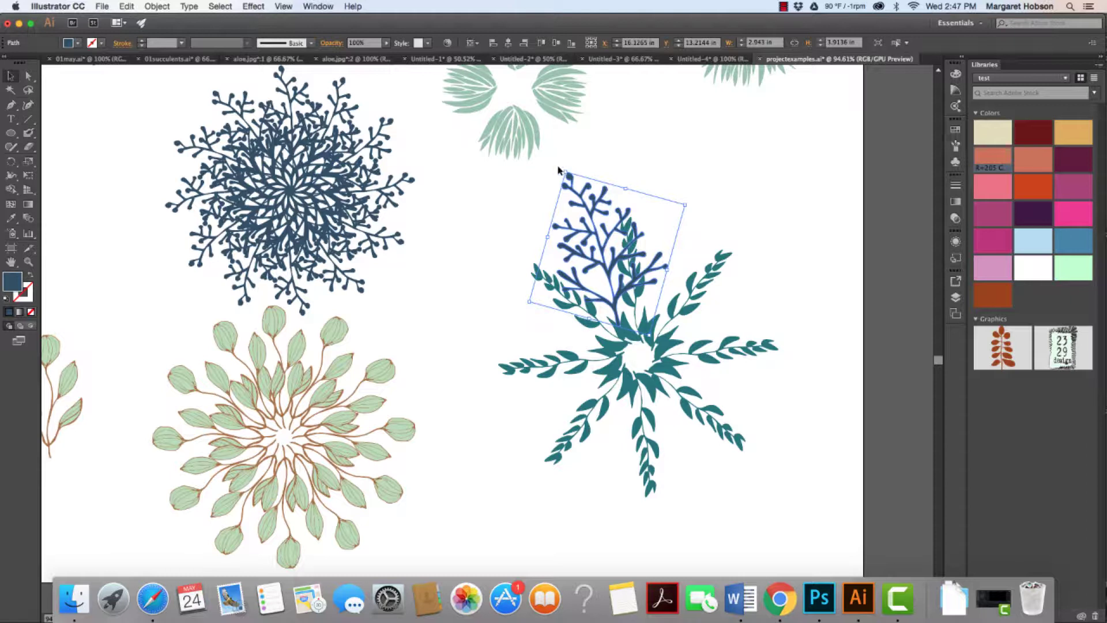
left_click_drag(563, 166, 547, 183)
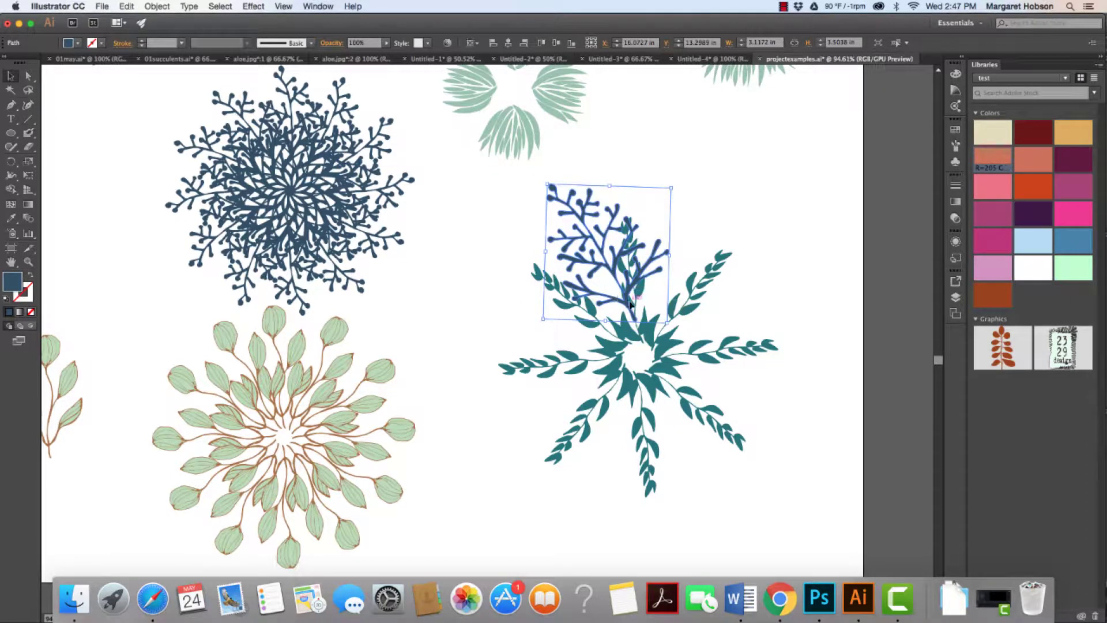
left_click_drag(628, 307, 619, 331)
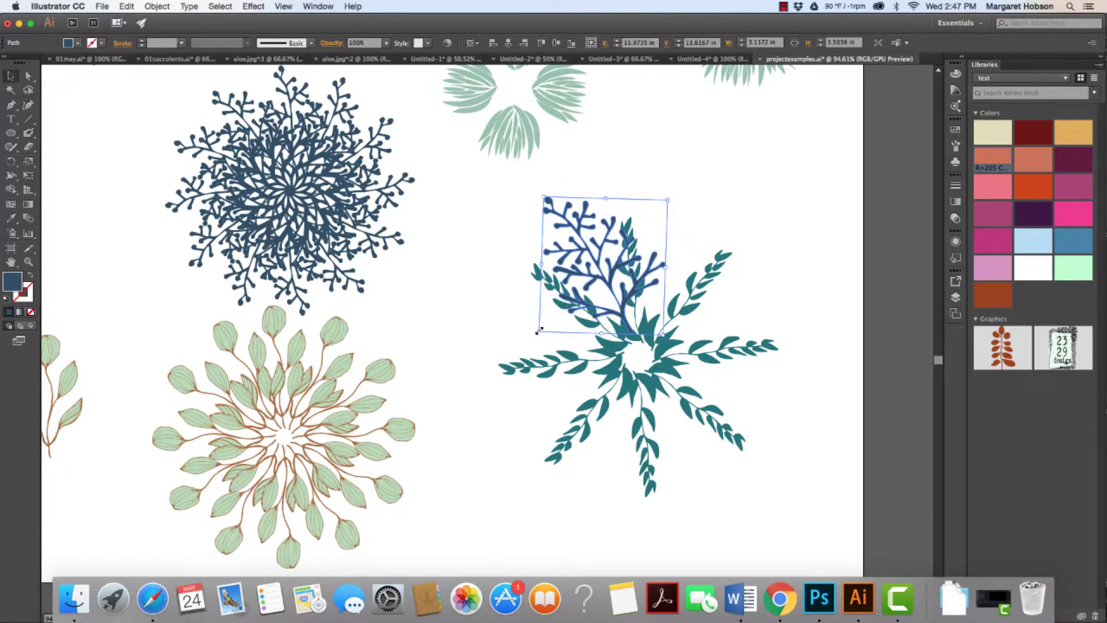
Shrink the branch to about 2.1 in wide, nudging it toward the star's centre.
left_click_drag(539, 331, 570, 305)
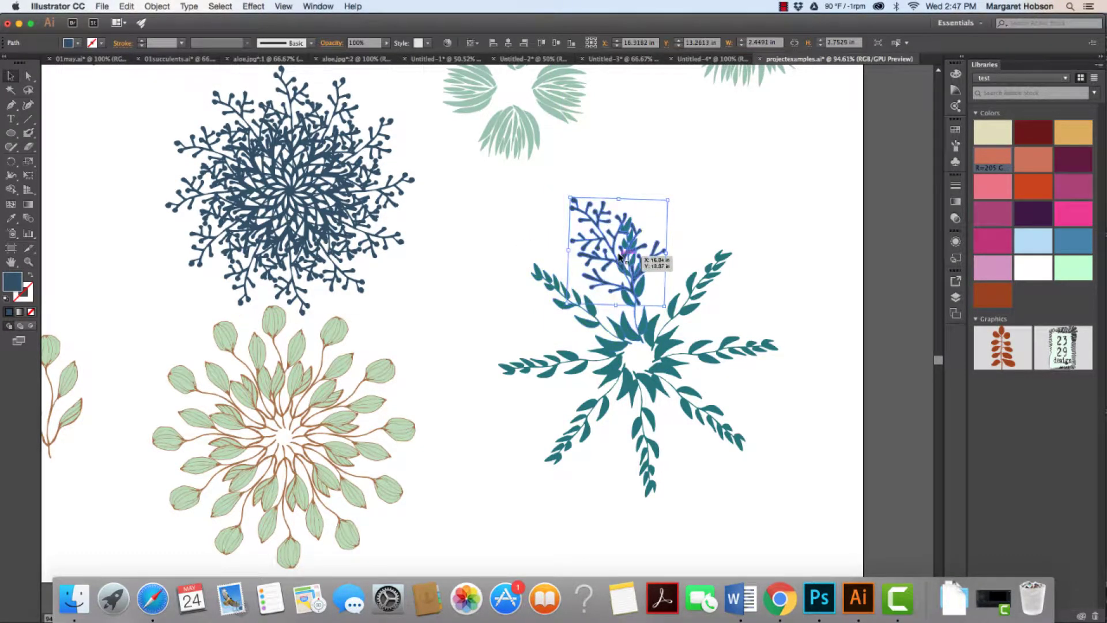
left_click_drag(615, 257, 600, 283)
left_click(476, 262)
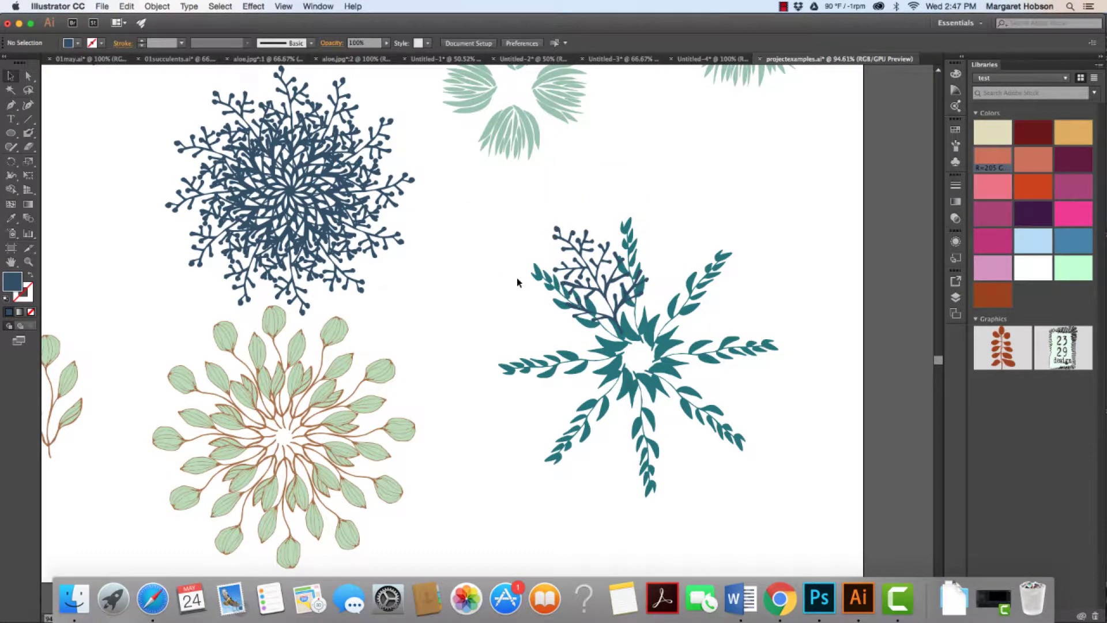
left_click(637, 311)
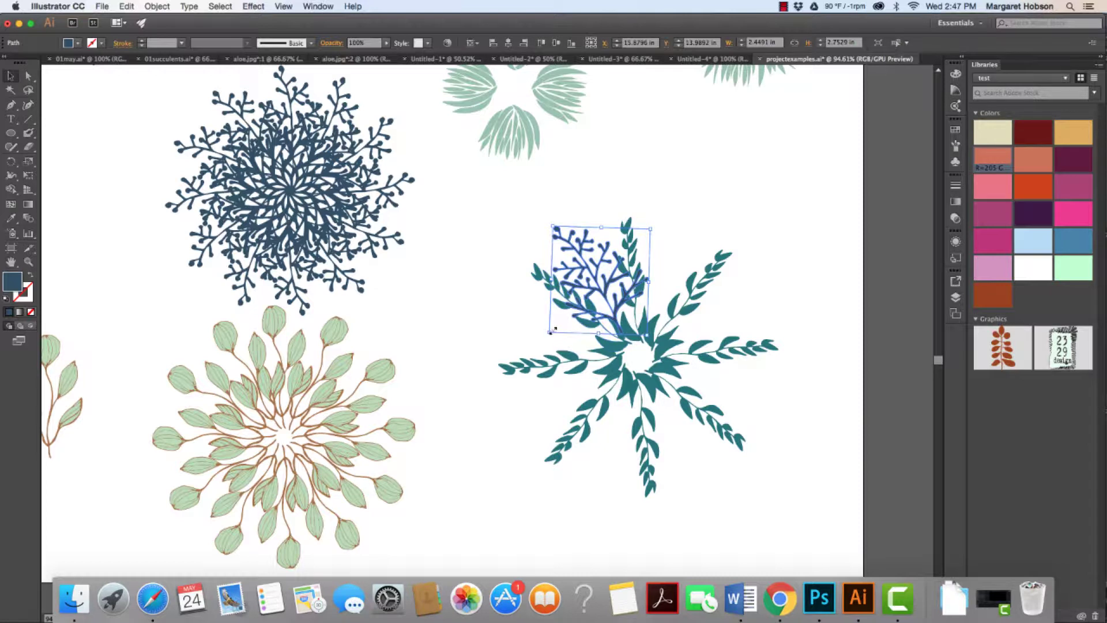
left_click_drag(549, 333, 606, 295)
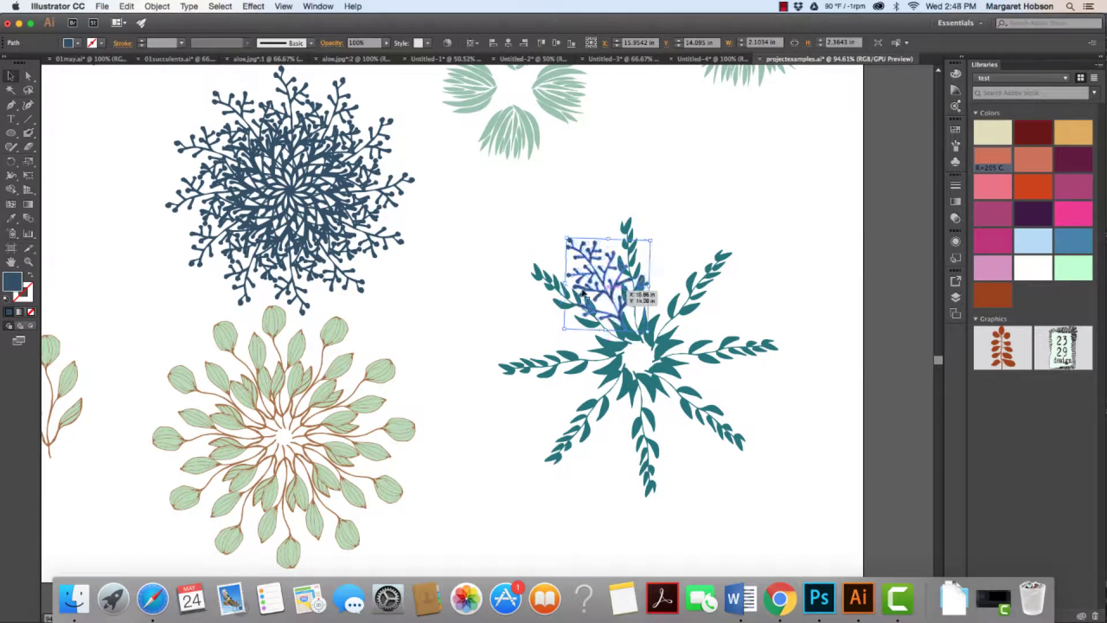
Send the navy branch to the back behind the teal sprigs and reselect it.
left_click(157, 6)
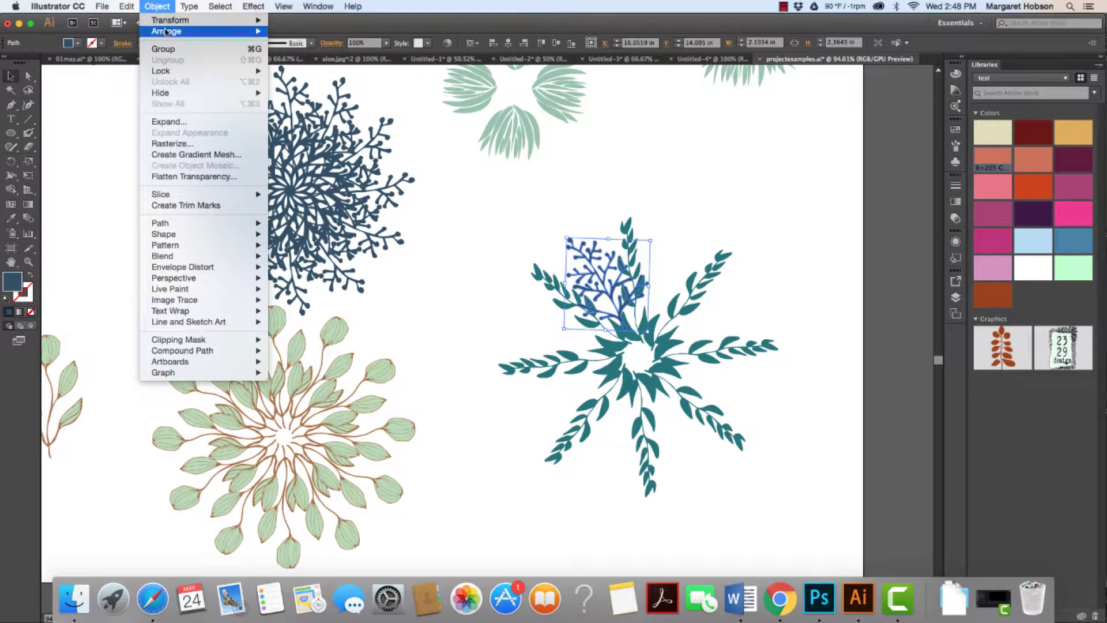
mouse_move(173, 31)
left_click(298, 64)
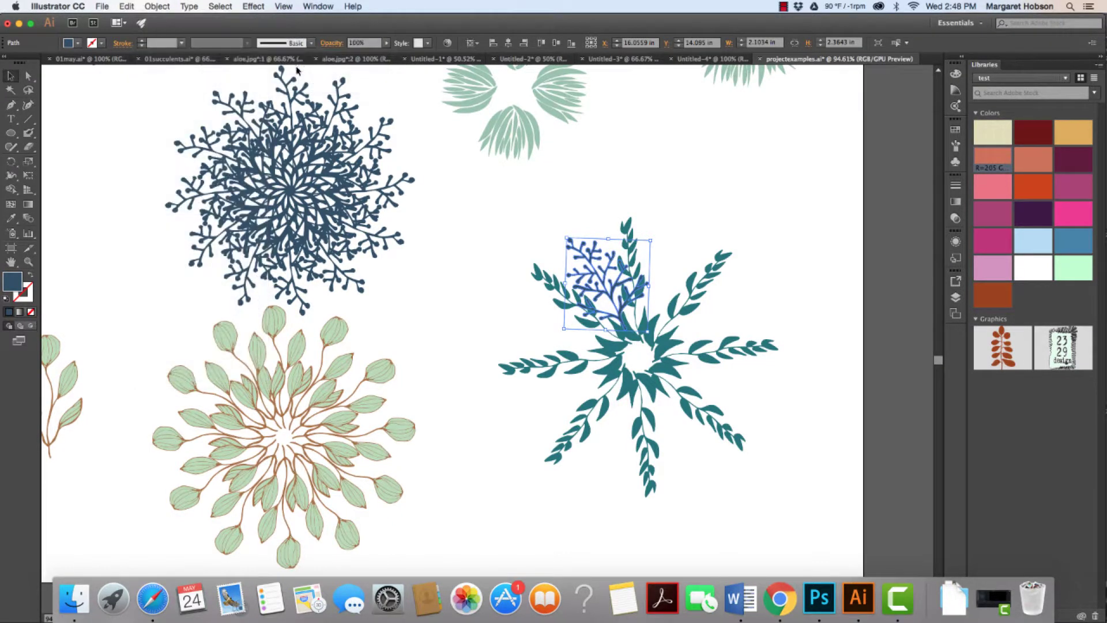
left_click(513, 262)
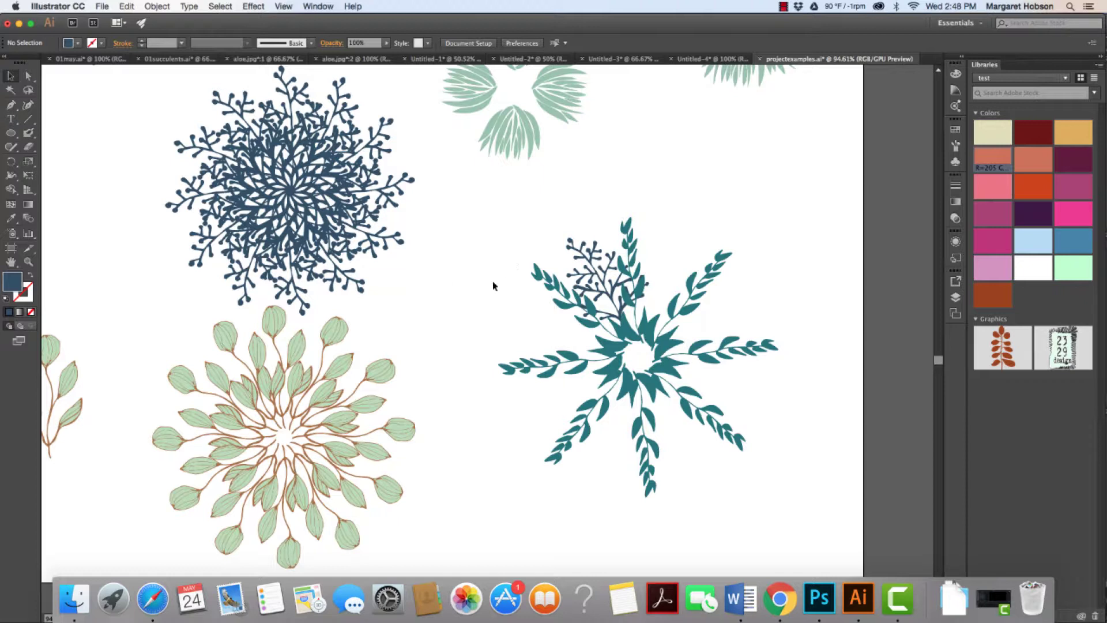
left_click(634, 301)
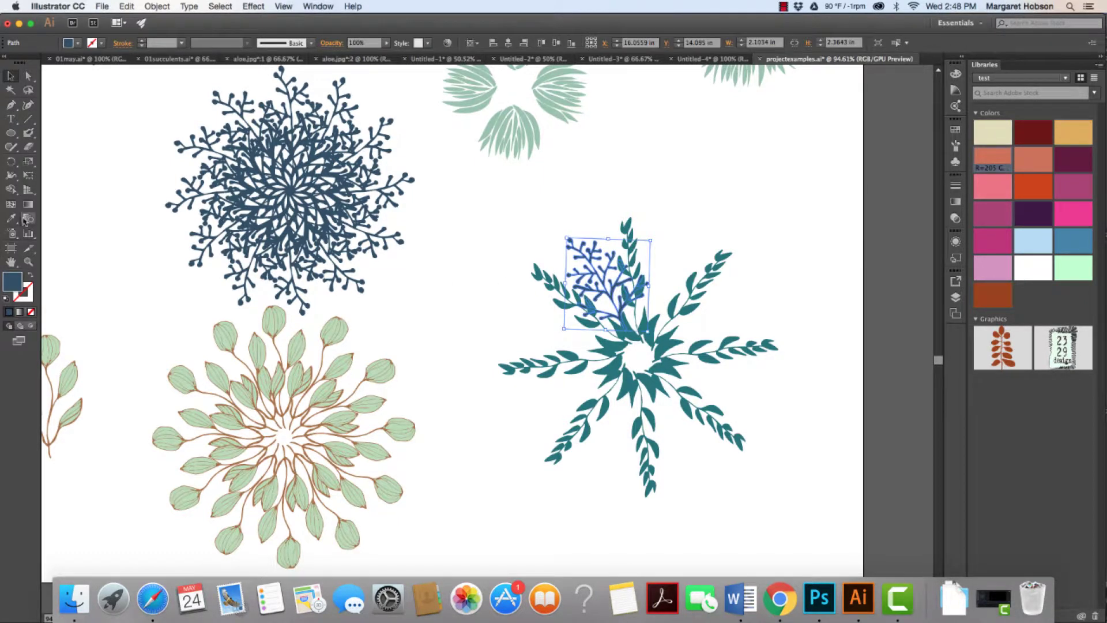
left_click(11, 161)
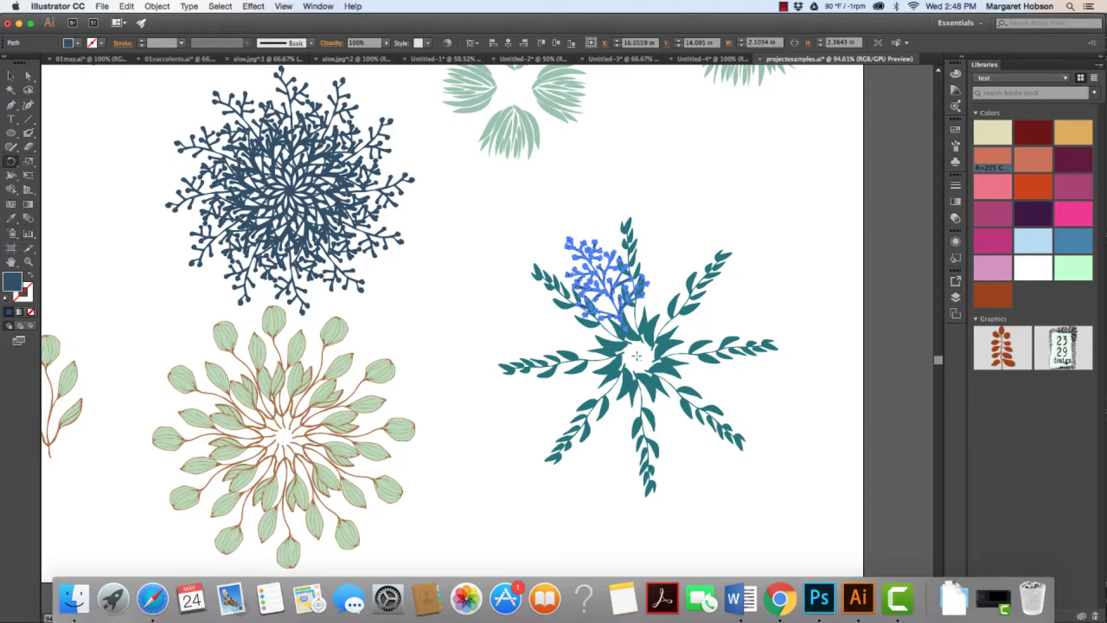
Rotate-copy the navy branch around the star's centre and repeat it to close a full ring.
left_click(637, 359, "alt")
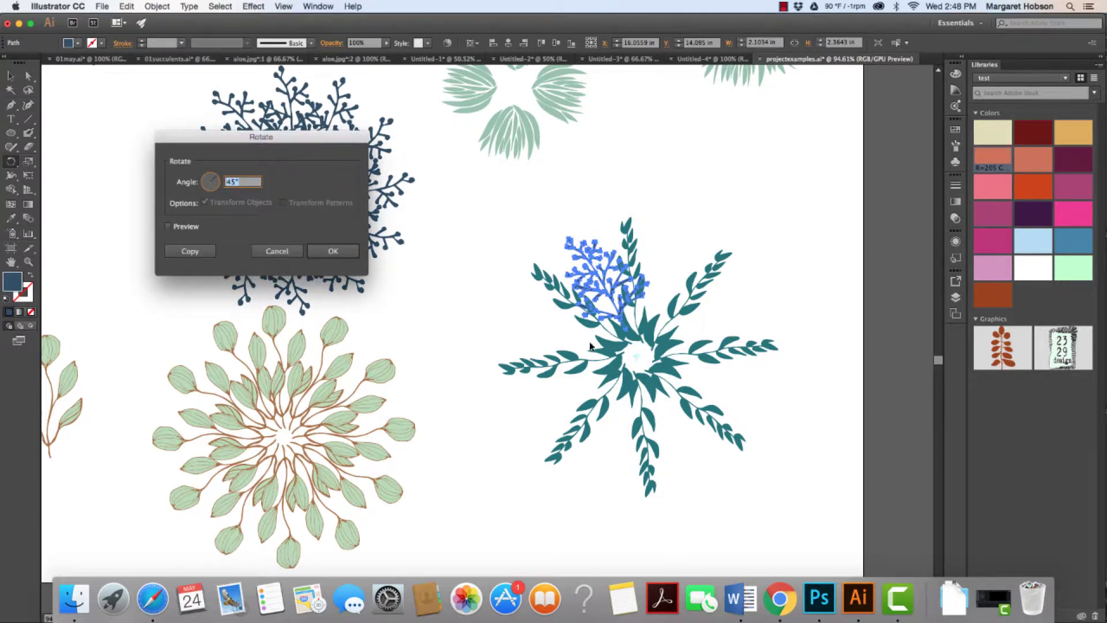
type("360/8")
left_click(192, 251)
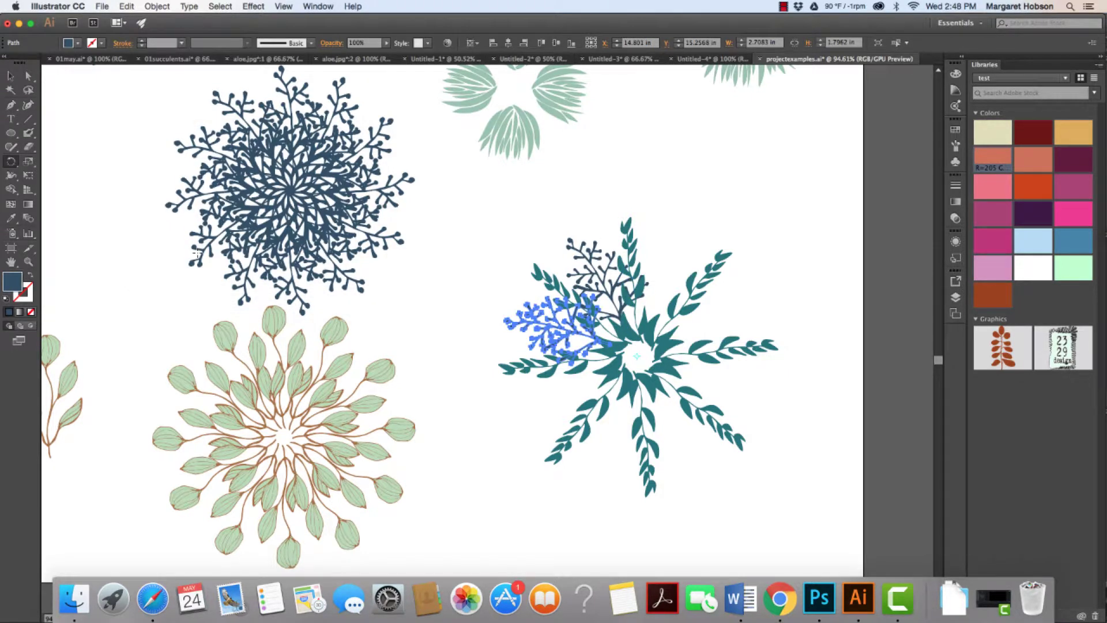
key("ctrl+d")
key("ctrl+d")
key("ctrl+d")
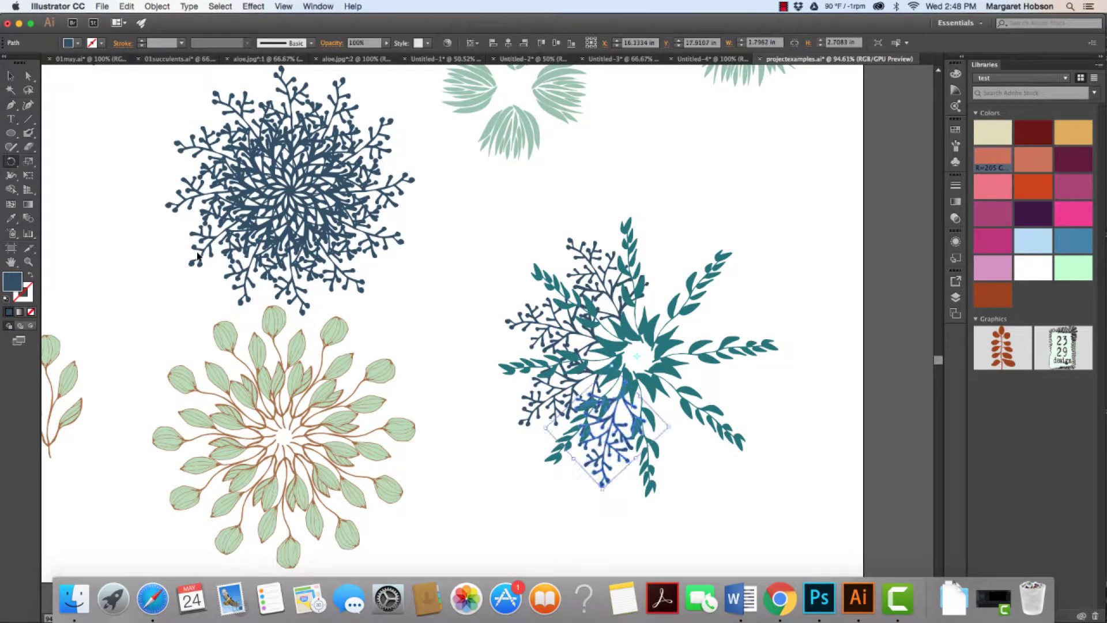
key("ctrl+d")
key("ctrl+d")
key("ctrl+d")
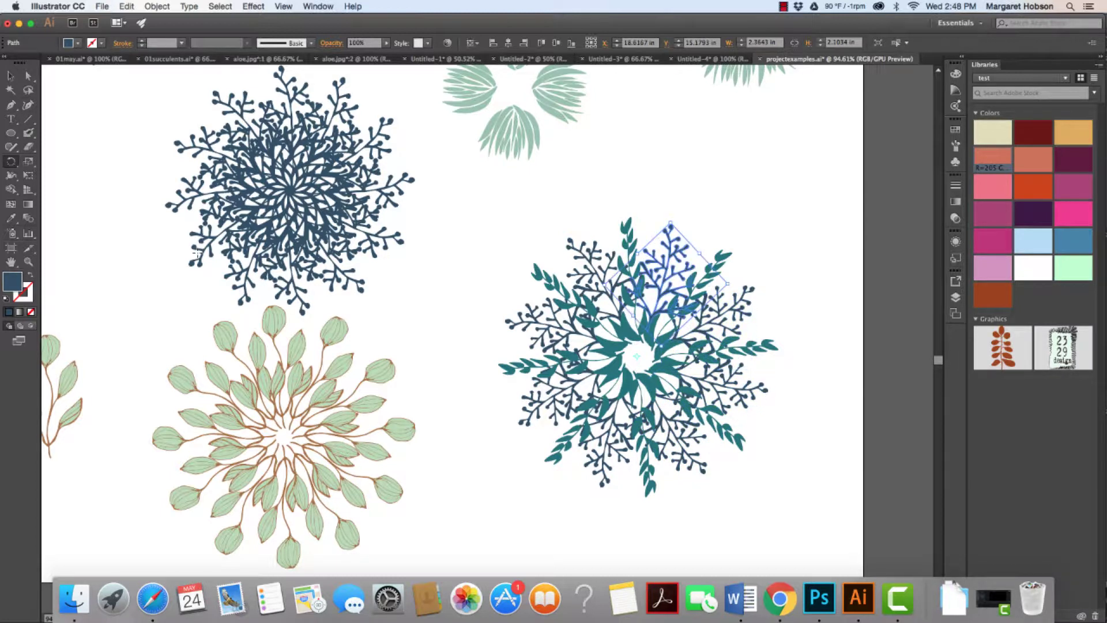
left_click(10, 75)
left_click(375, 265)
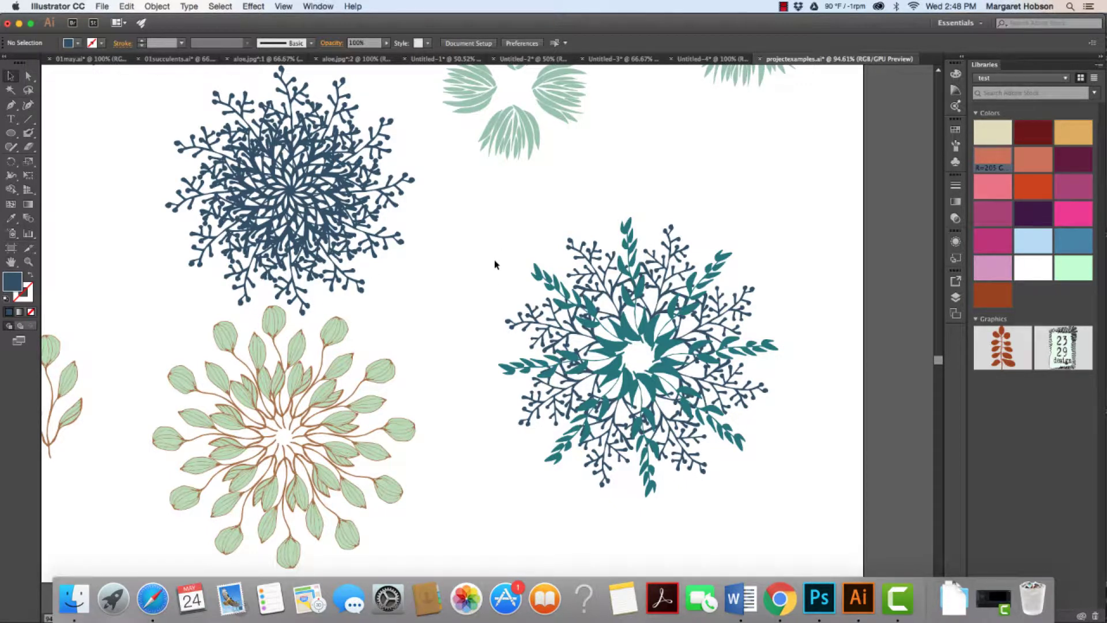
Fill the entire combined flower with deep purple 6d3275, then zoom out to the whole page.
left_click_drag(468, 202, 794, 516)
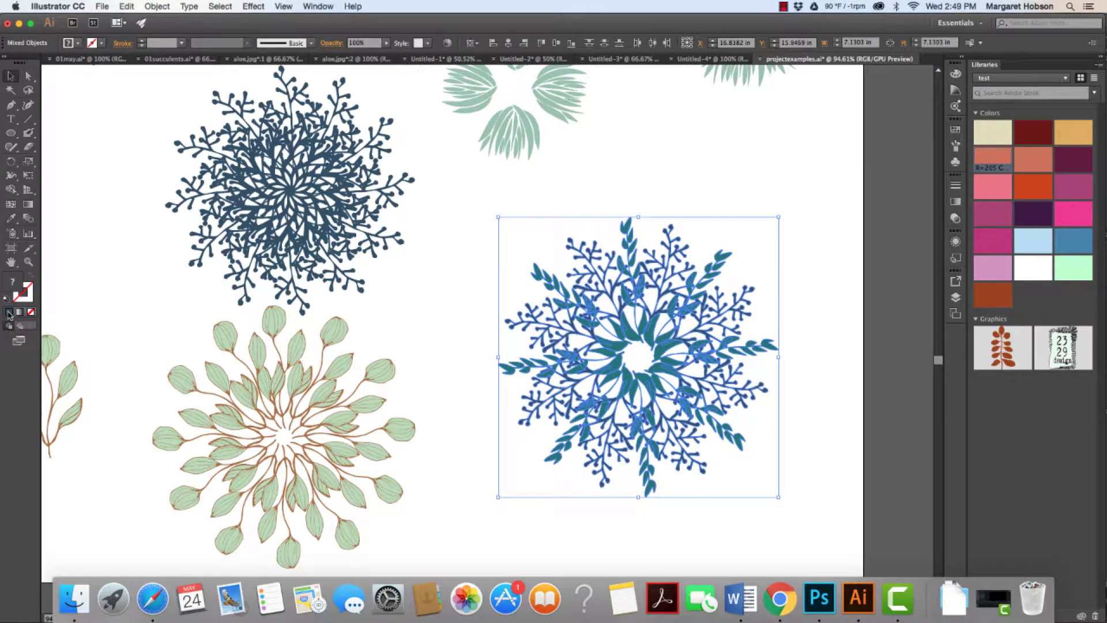
double_click(14, 285)
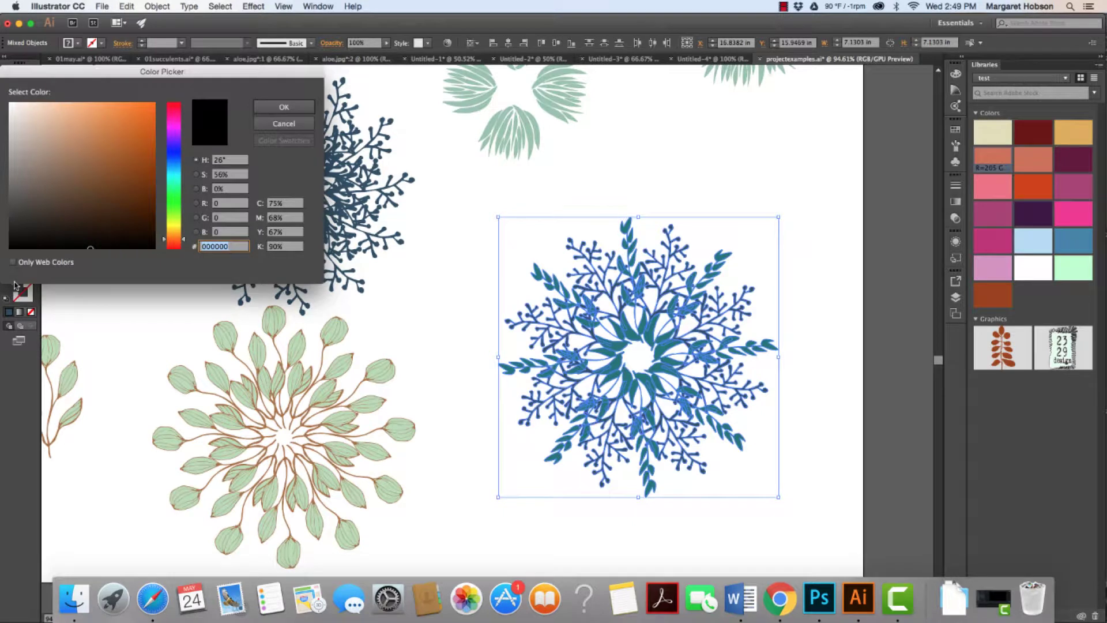
left_click(171, 129)
left_click(93, 182)
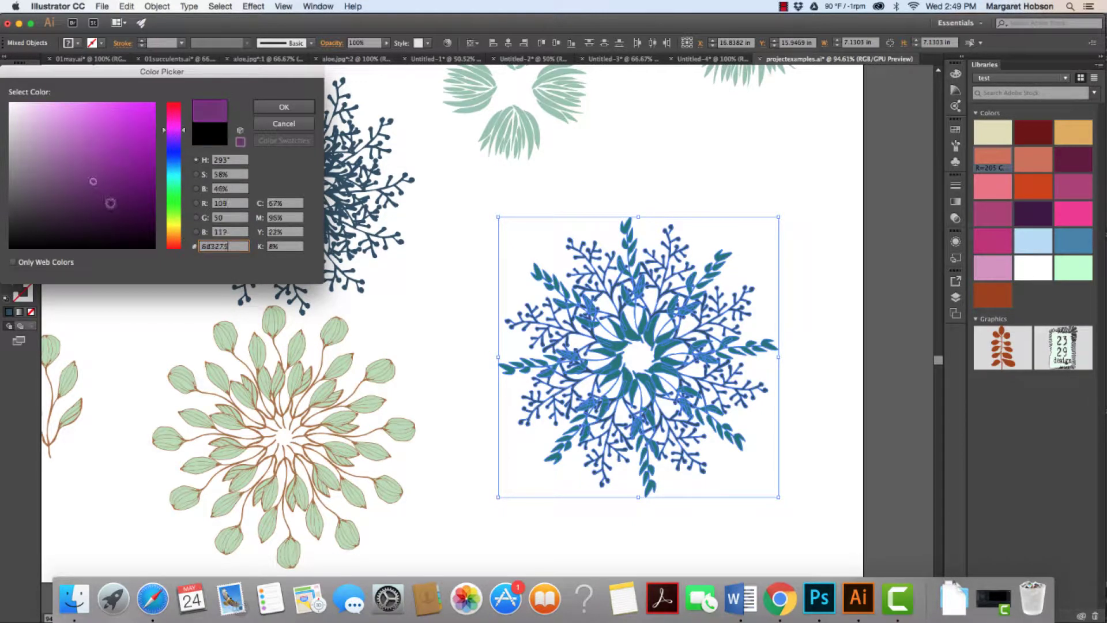
left_click(300, 108)
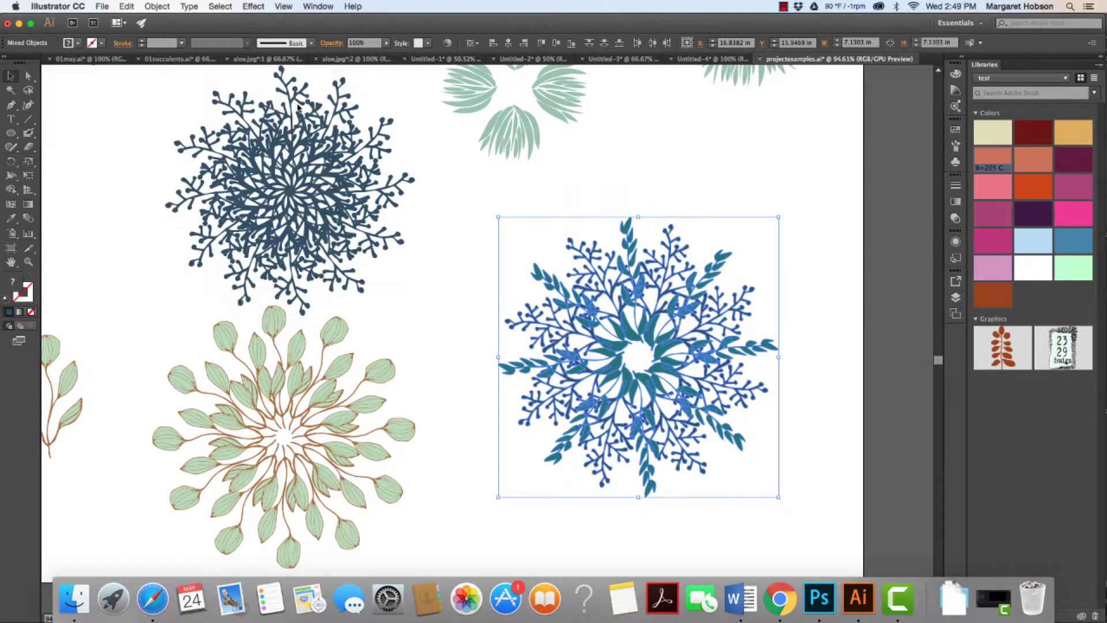
left_click(445, 243)
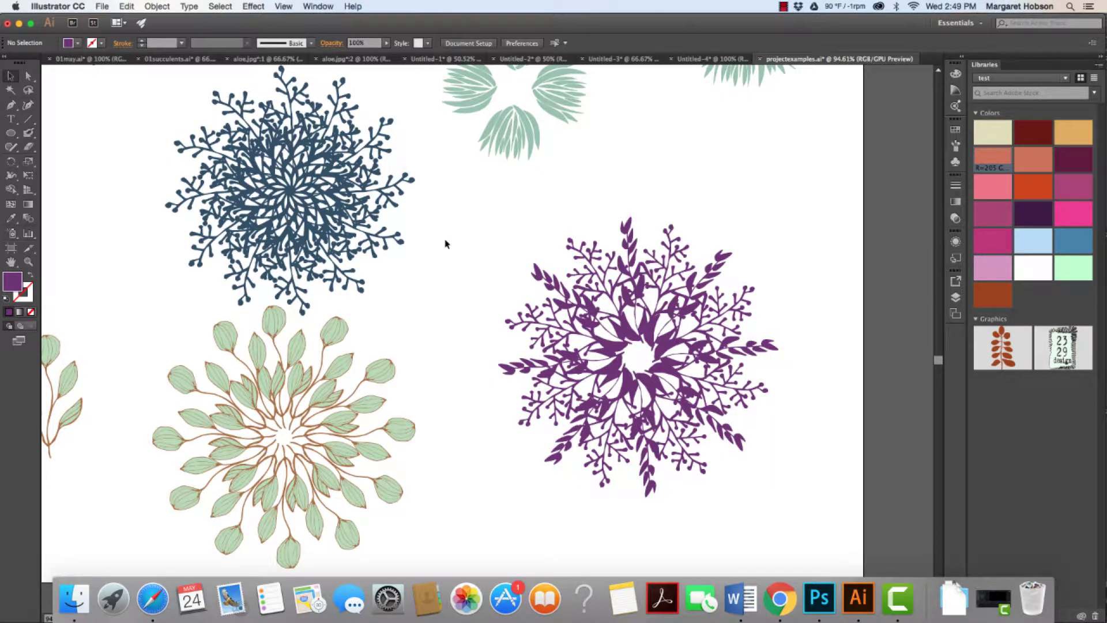
key("super+minus")
key("super+minus")
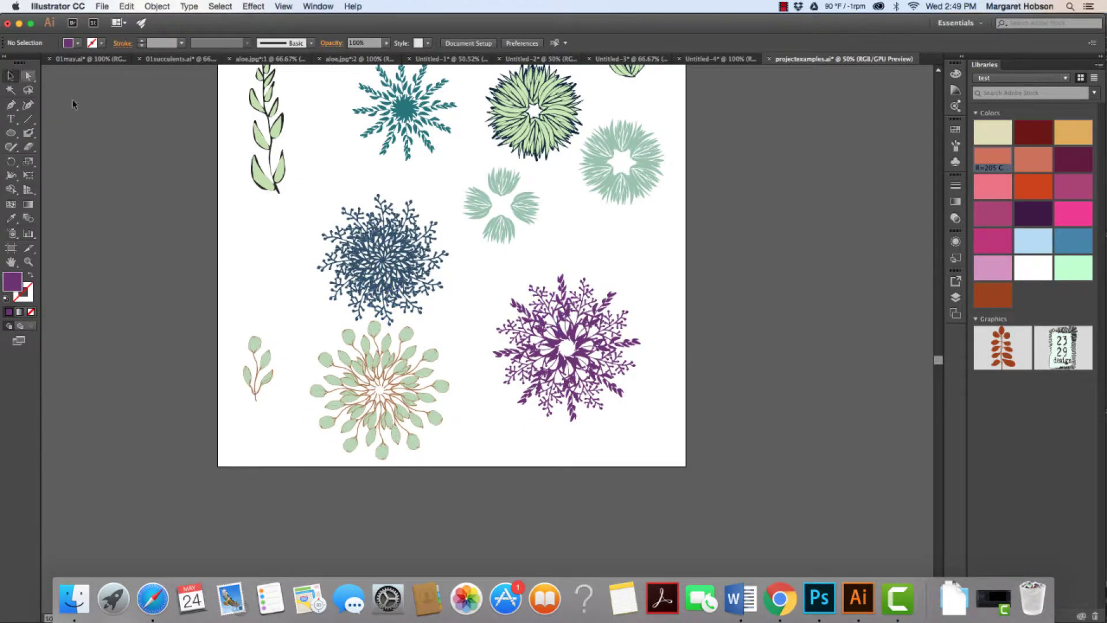
Group the purple wreath's pieces and move the wreath onto the pasteboard right of the artboard.
left_click_drag(478, 275, 646, 431)
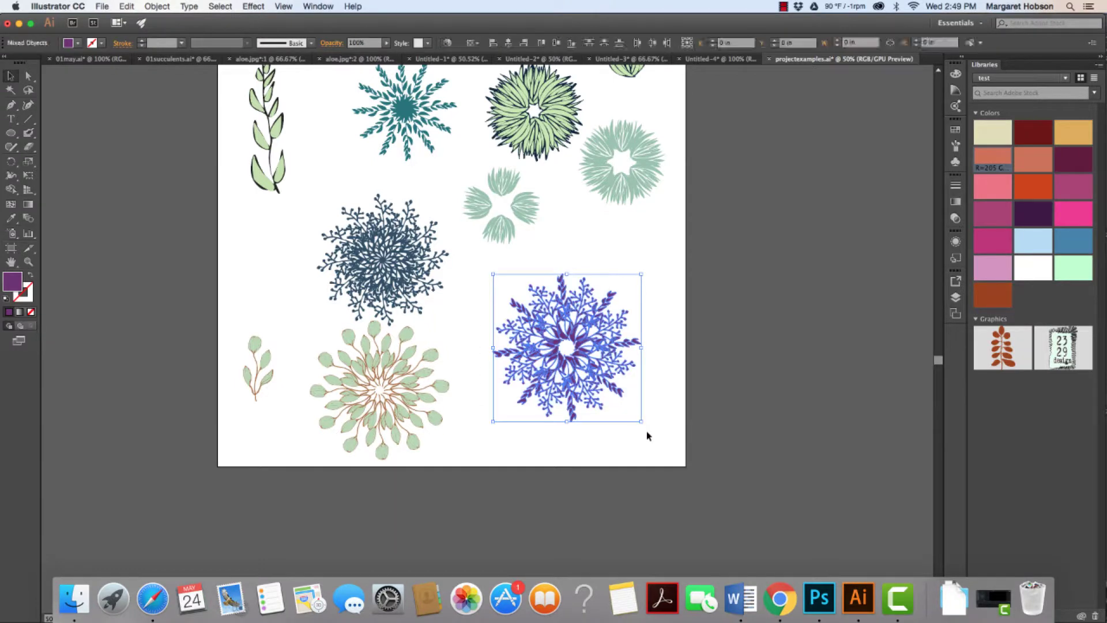
left_click(149, 7)
left_click(159, 51)
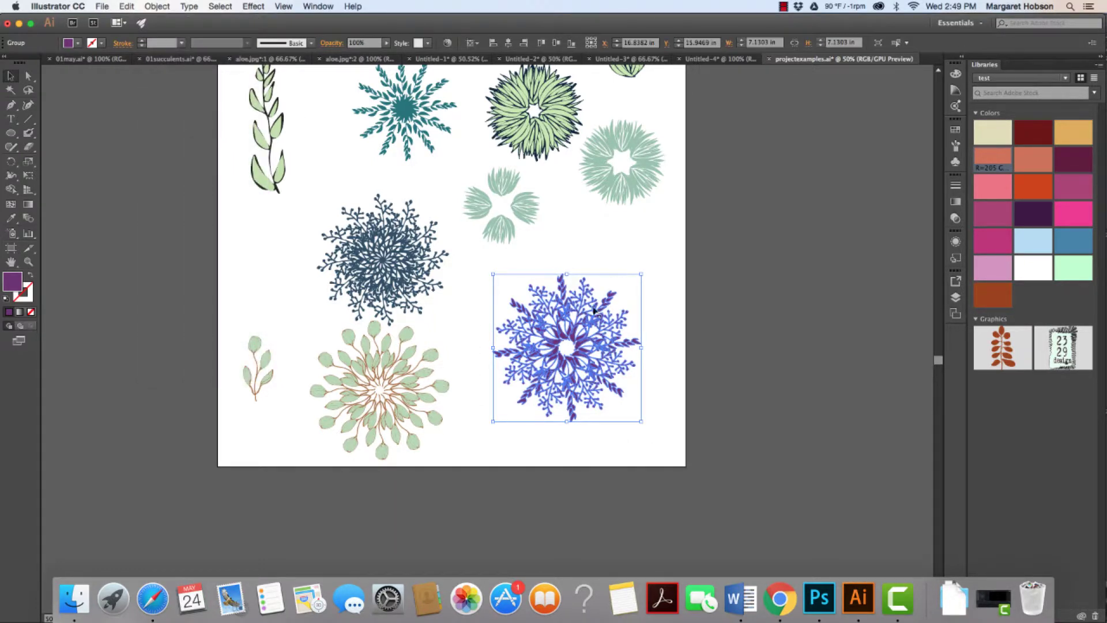
left_click_drag(558, 333, 782, 161)
left_click(626, 305)
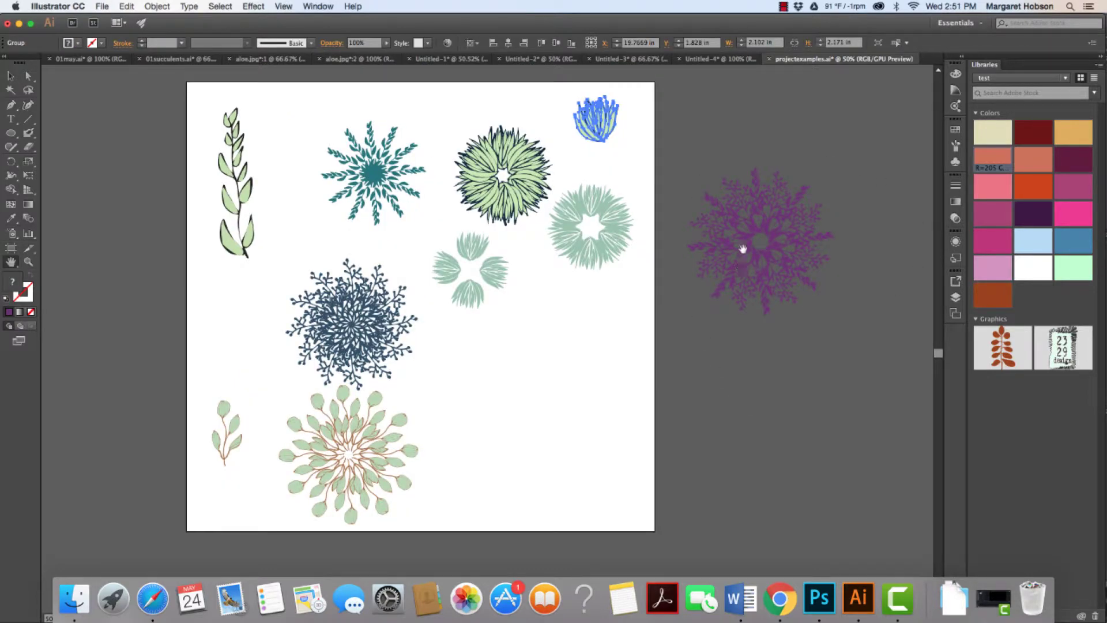
Paste a copy of the wreath in front, offset slightly up and to the right.
left_click(11, 75)
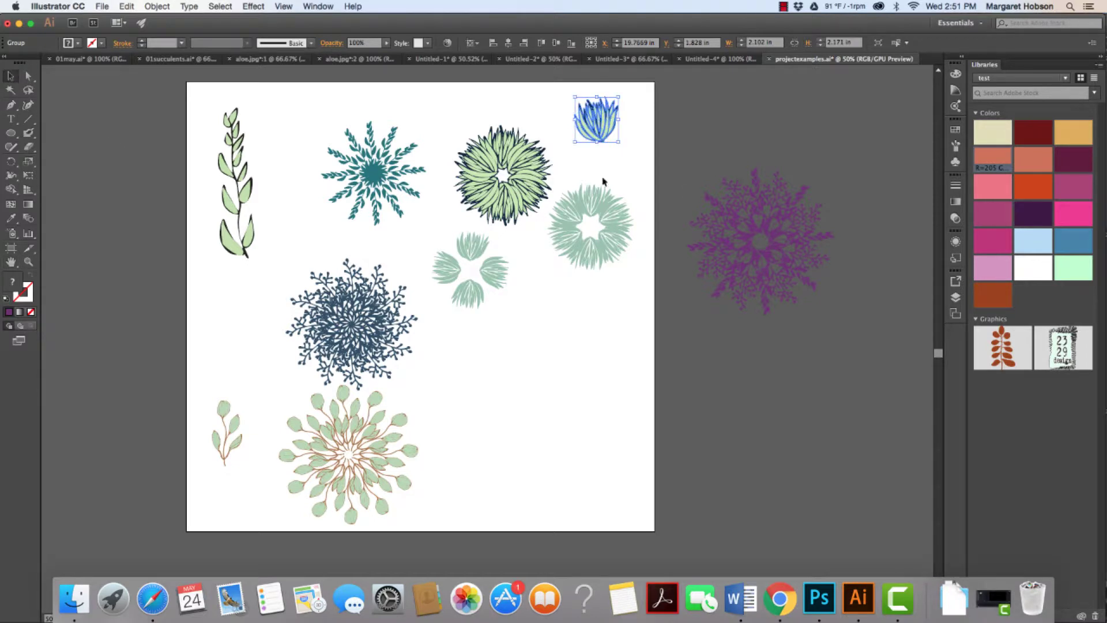
left_click(768, 258)
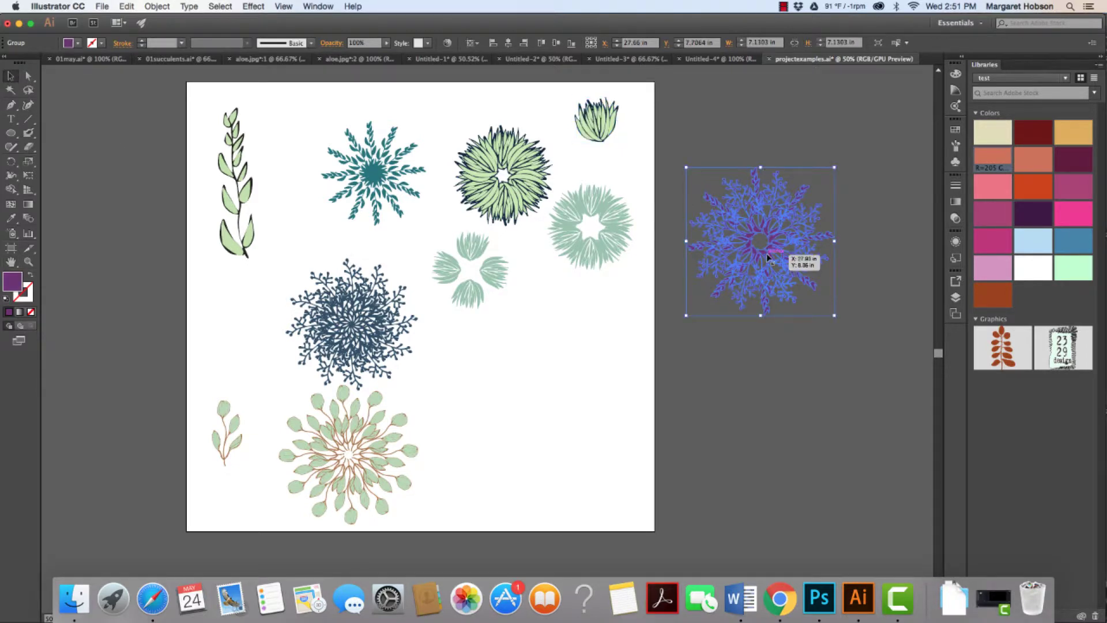
left_click(126, 6)
left_click(130, 59)
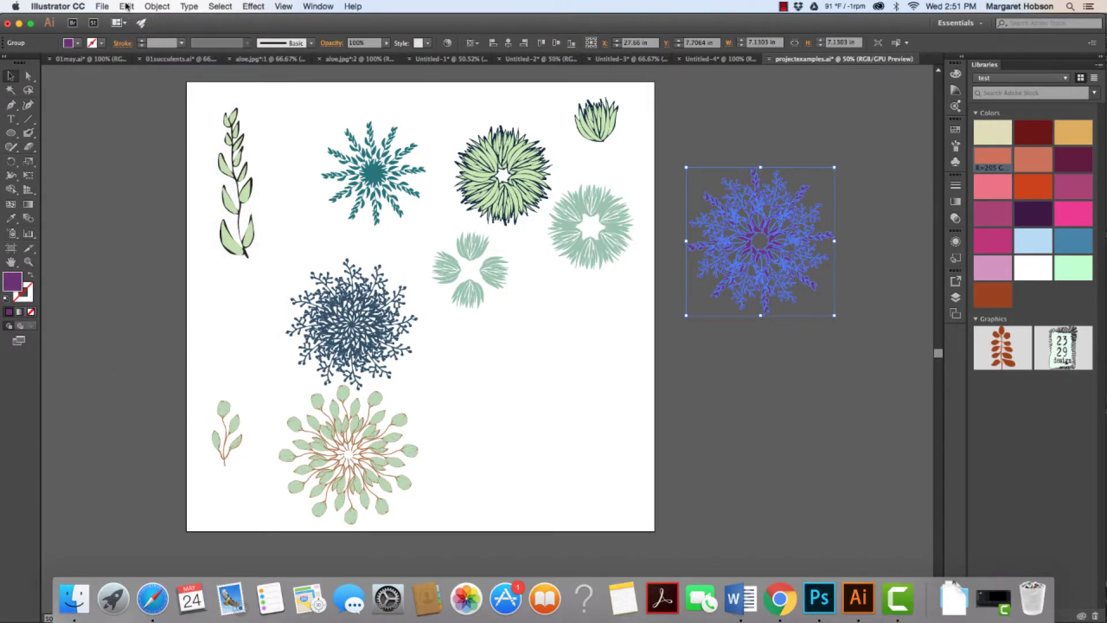
left_click(126, 7)
left_click(141, 82)
left_click_drag(785, 237, 796, 197)
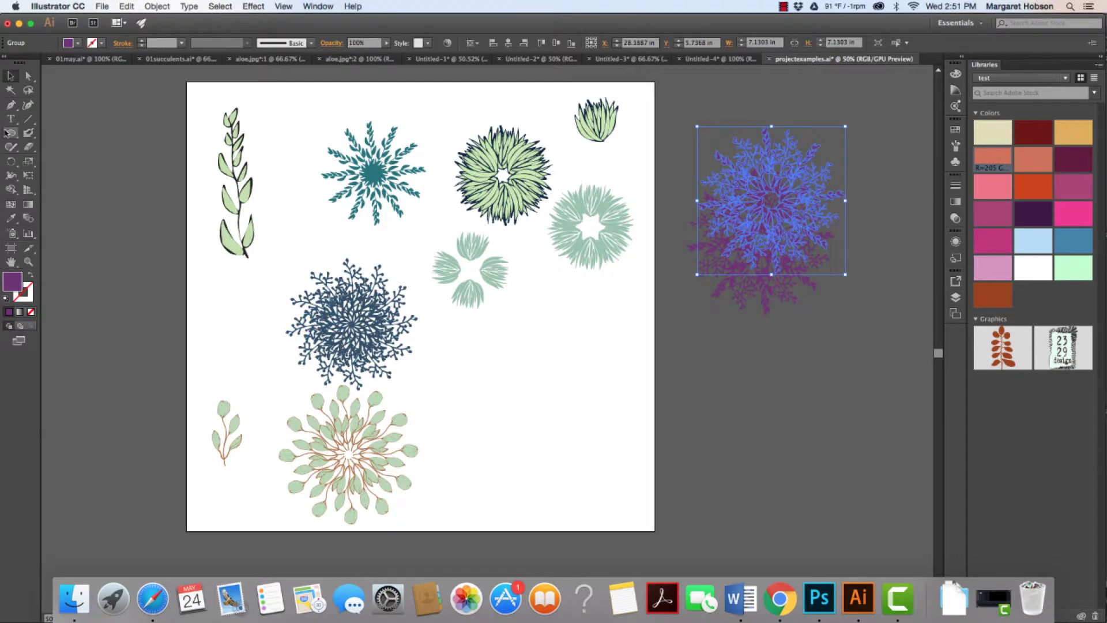
left_click_drag(11, 135, 42, 161)
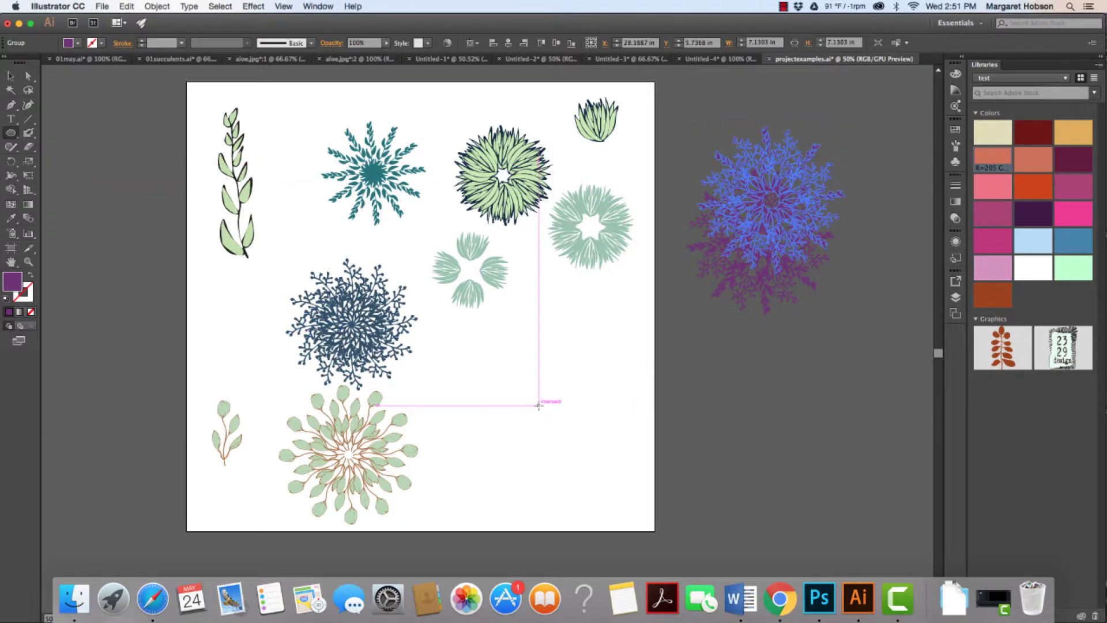
Draw an 8.27 in circle filled #dcbae2 and drag the purple wreath over it.
left_click_drag(557, 409, 454, 306)
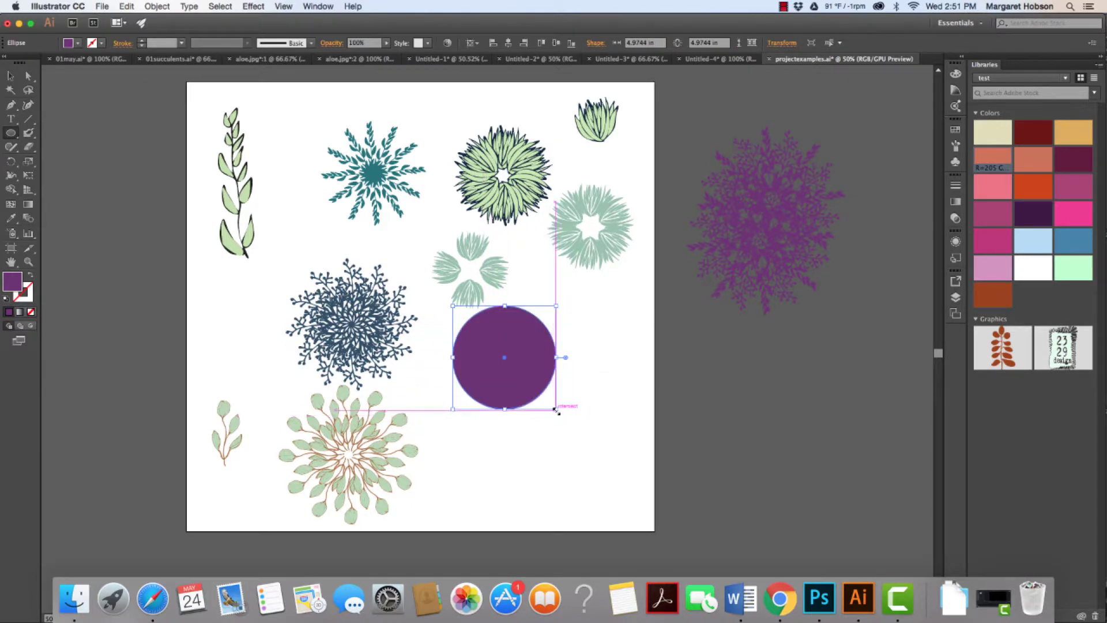
left_click_drag(556, 409, 633, 478)
double_click(12, 285)
left_click(36, 118)
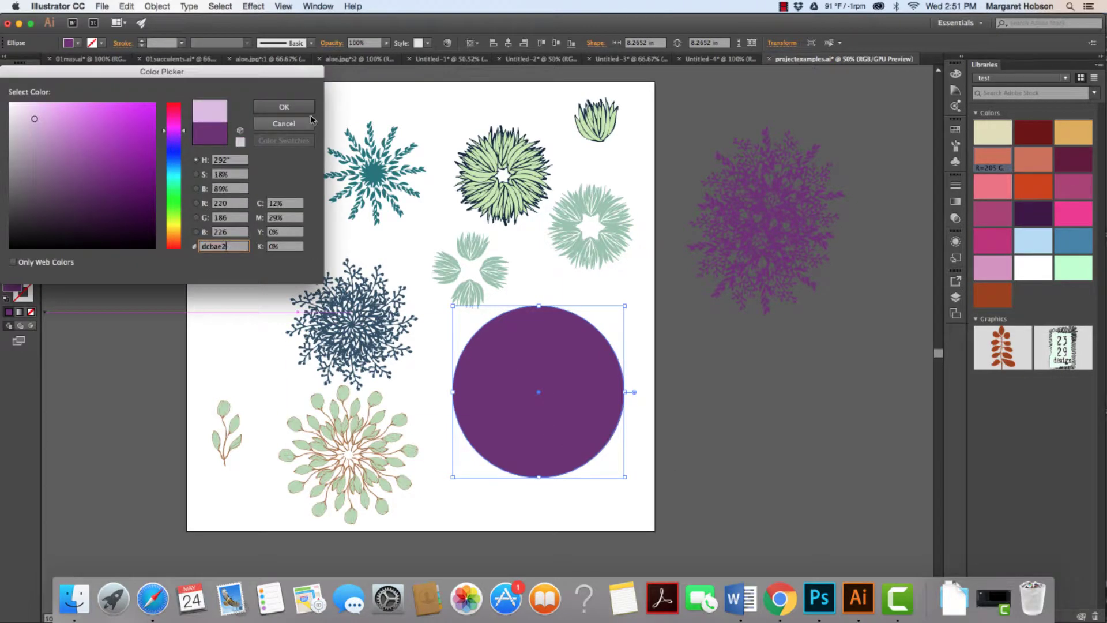
left_click(284, 107)
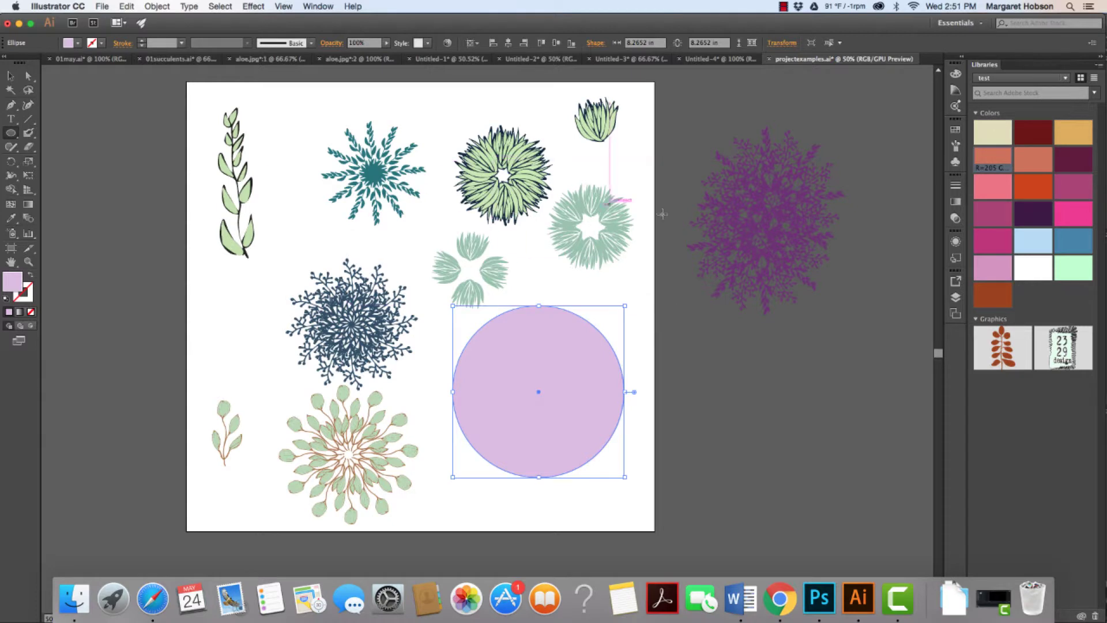
left_click(12, 75)
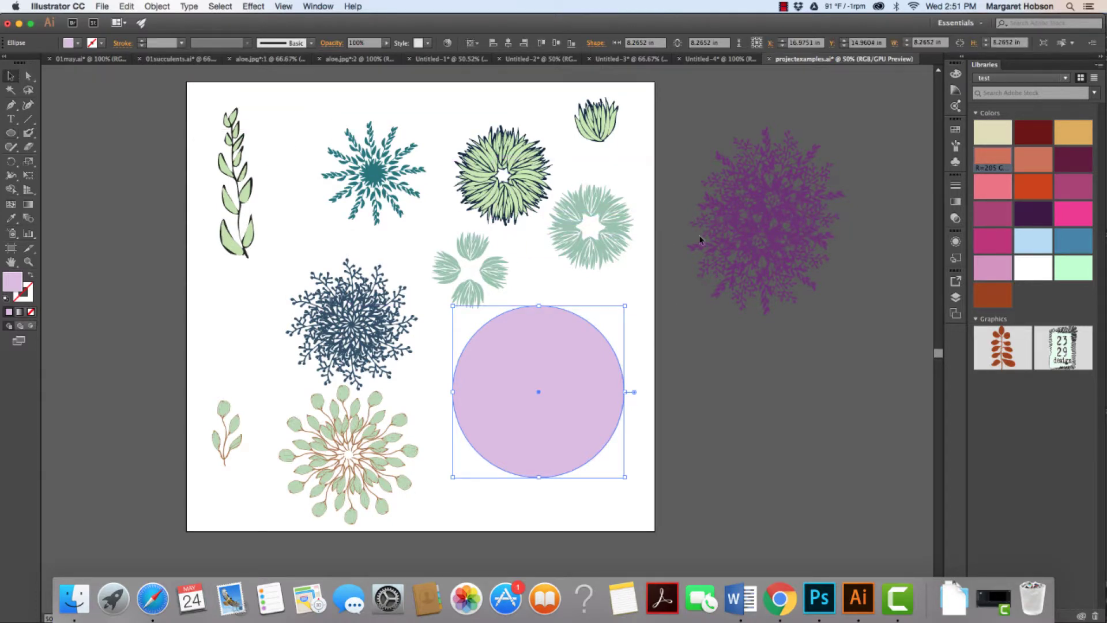
left_click_drag(769, 248, 549, 399)
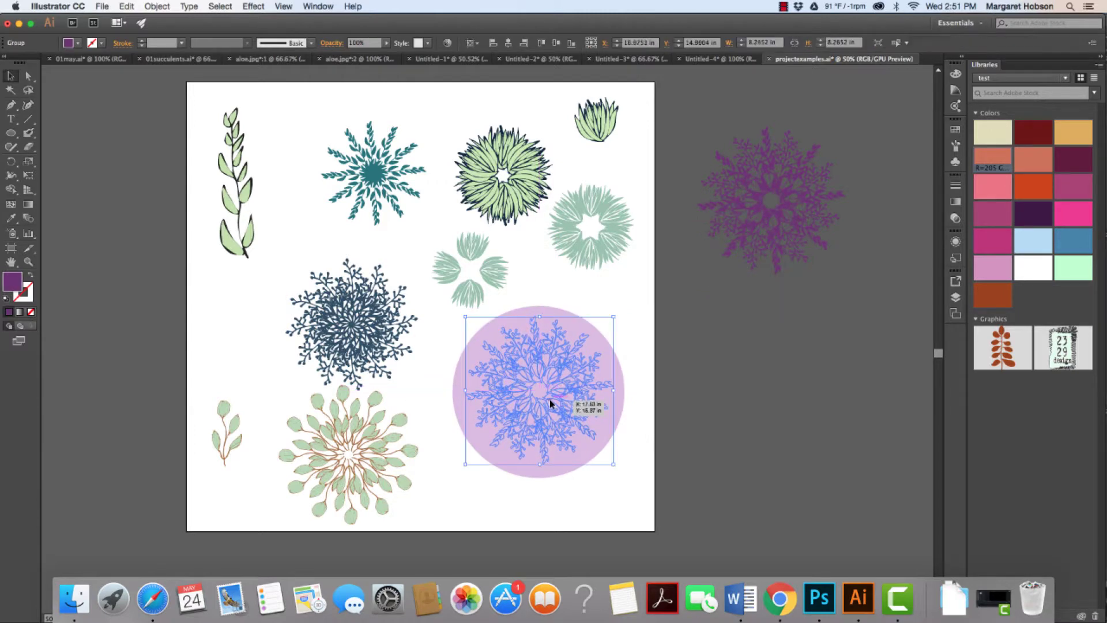
Bring the purple wreath to the front, above the lilac circle.
left_click(157, 6)
mouse_move(165, 32)
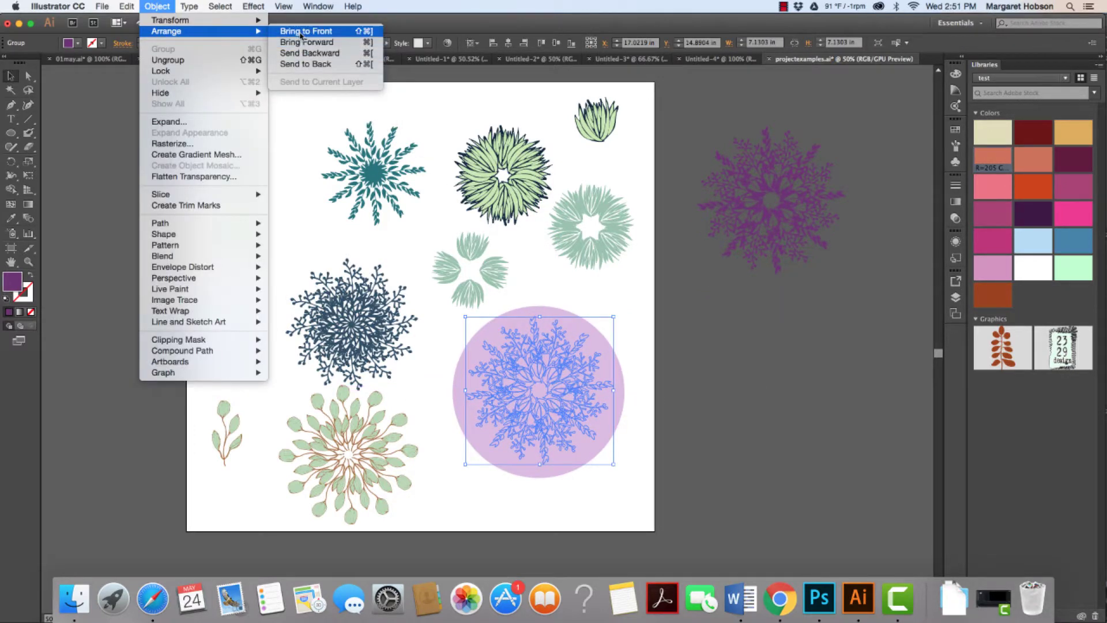
left_click(306, 31)
left_click(648, 314)
Shrink the lilac circle to about 7.28 in, nudge it right, and select both shapes.
left_click(542, 314)
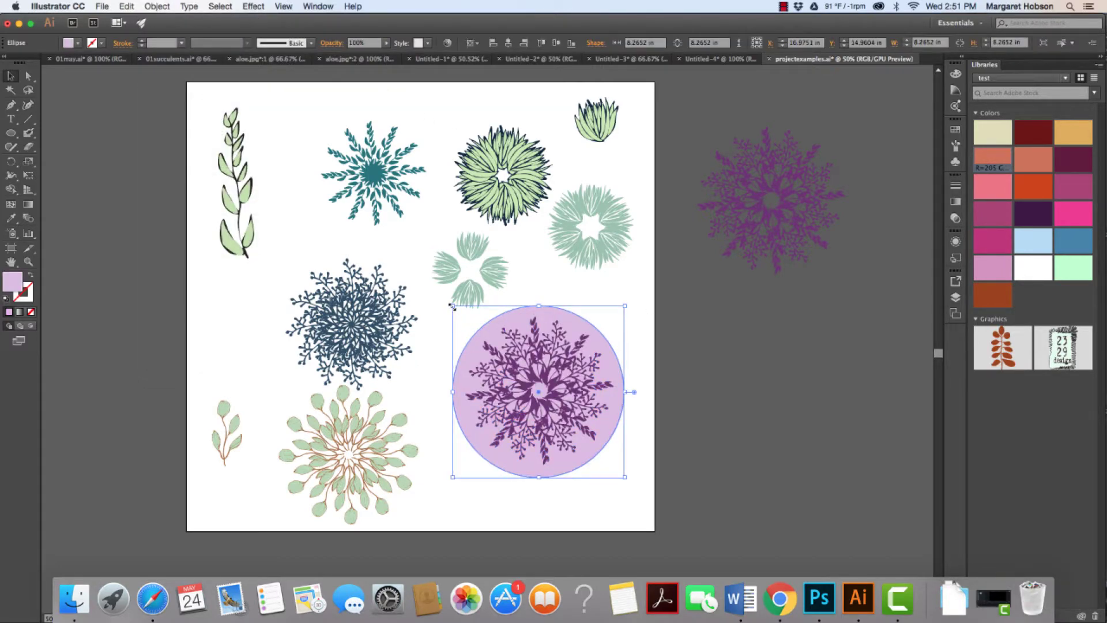
left_click_drag(453, 307, 463, 317)
left_click_drag(624, 477, 613, 468)
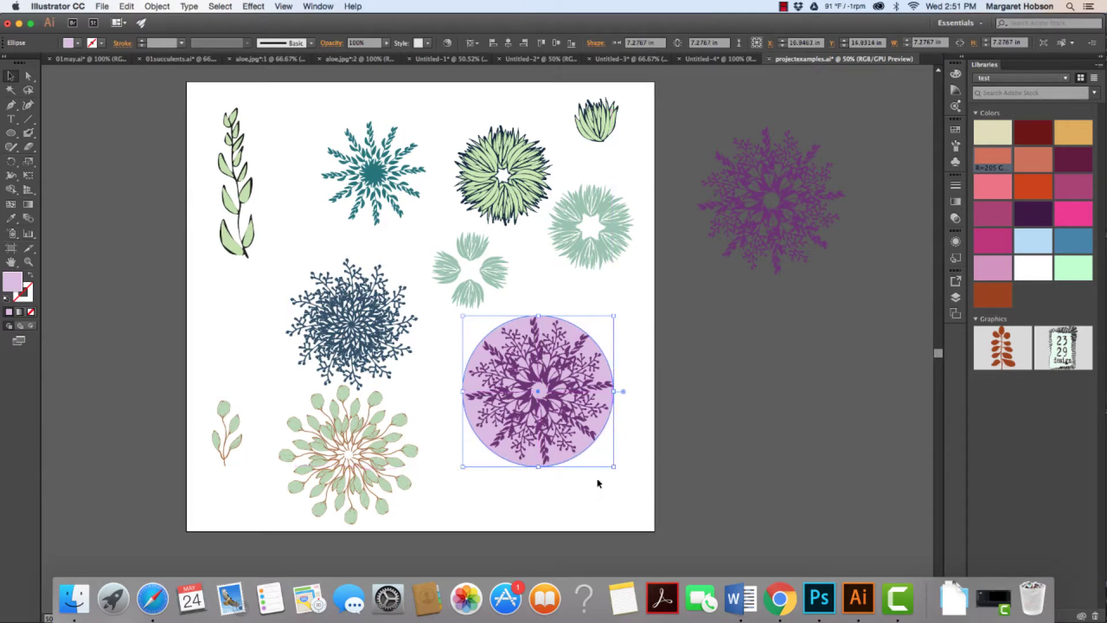
key("Right")
left_click(427, 345)
left_click_drag(453, 326, 613, 467)
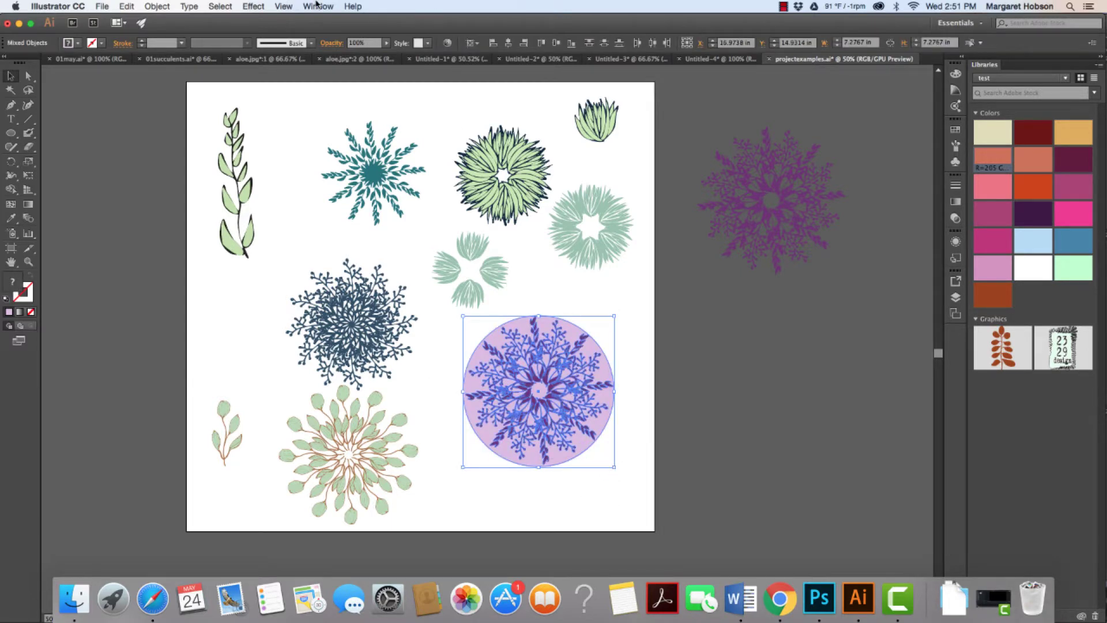
Apply Pathfinder Divide to the selected circle and wreath, then zoom to 100%.
left_click(317, 6)
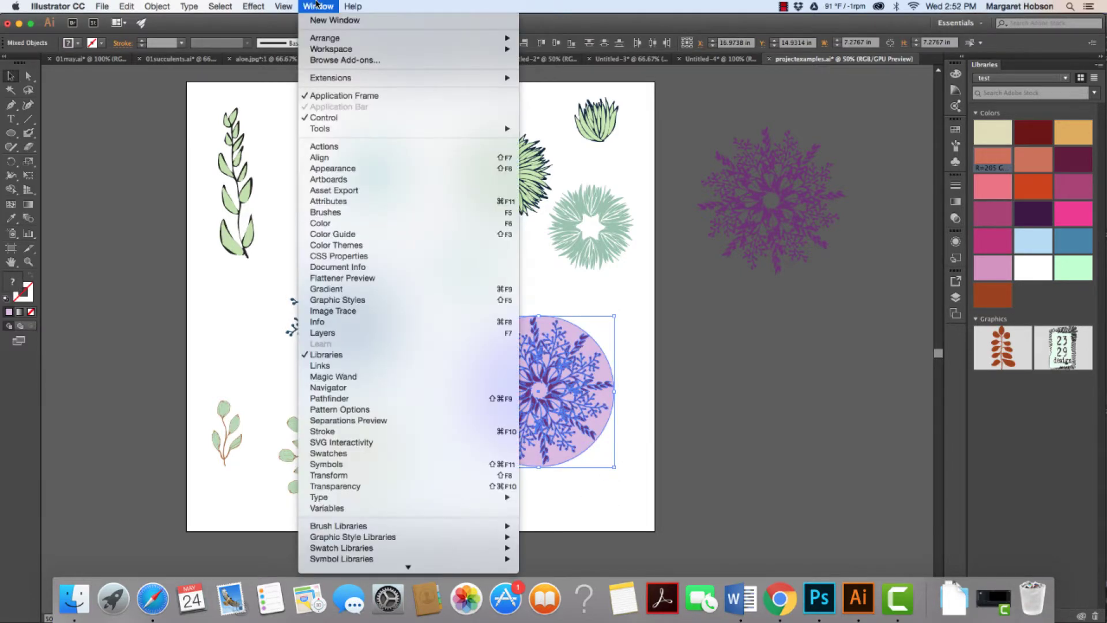
left_click(347, 398)
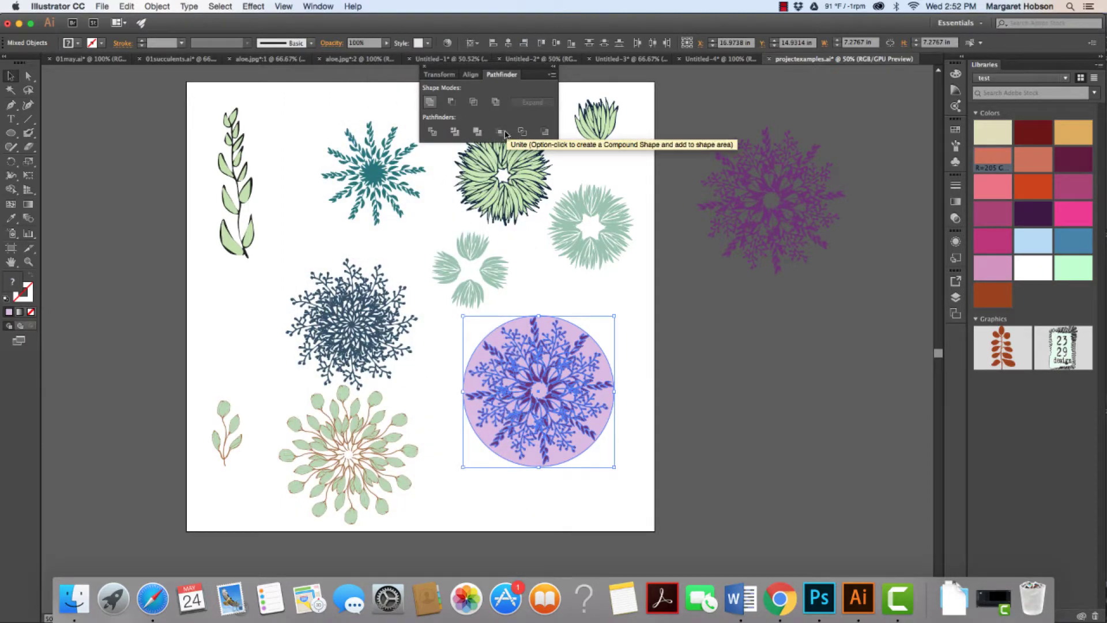
left_click(455, 133)
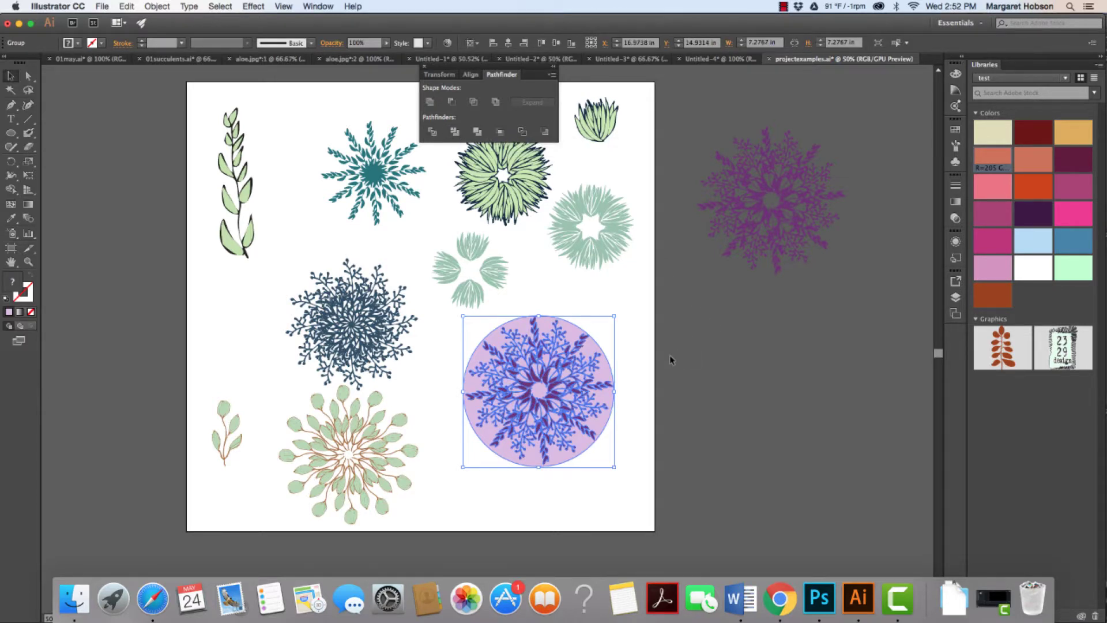
left_click(650, 364)
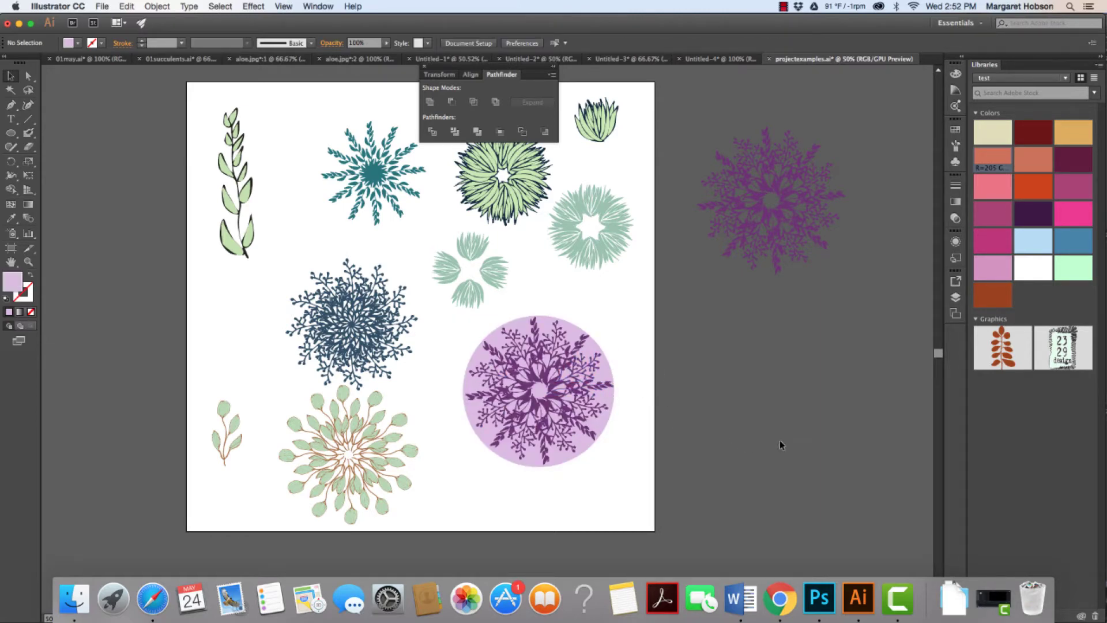
key("super+equal")
key("super+equal")
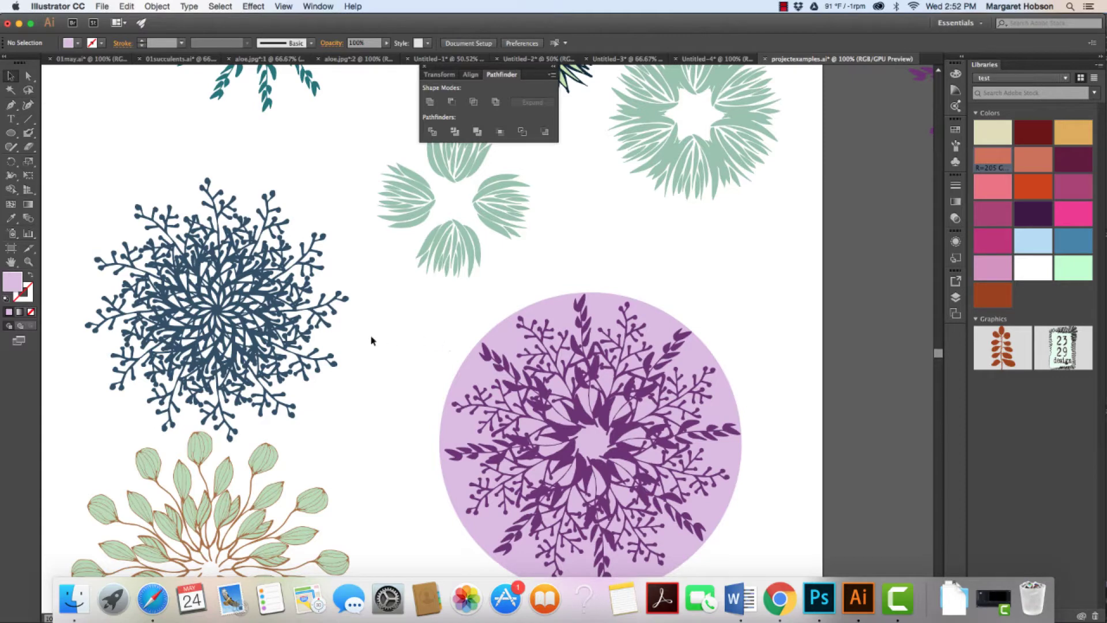
Delete the outer lilac piece of the divided circle and zoom back out to 50%.
left_click(28, 76)
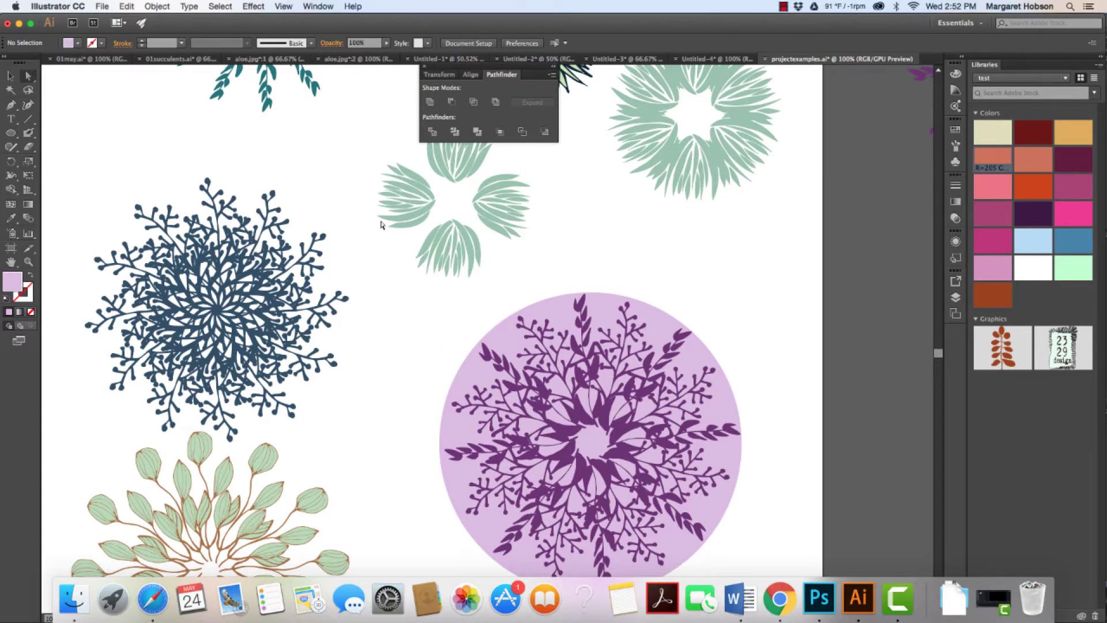
left_click(509, 340)
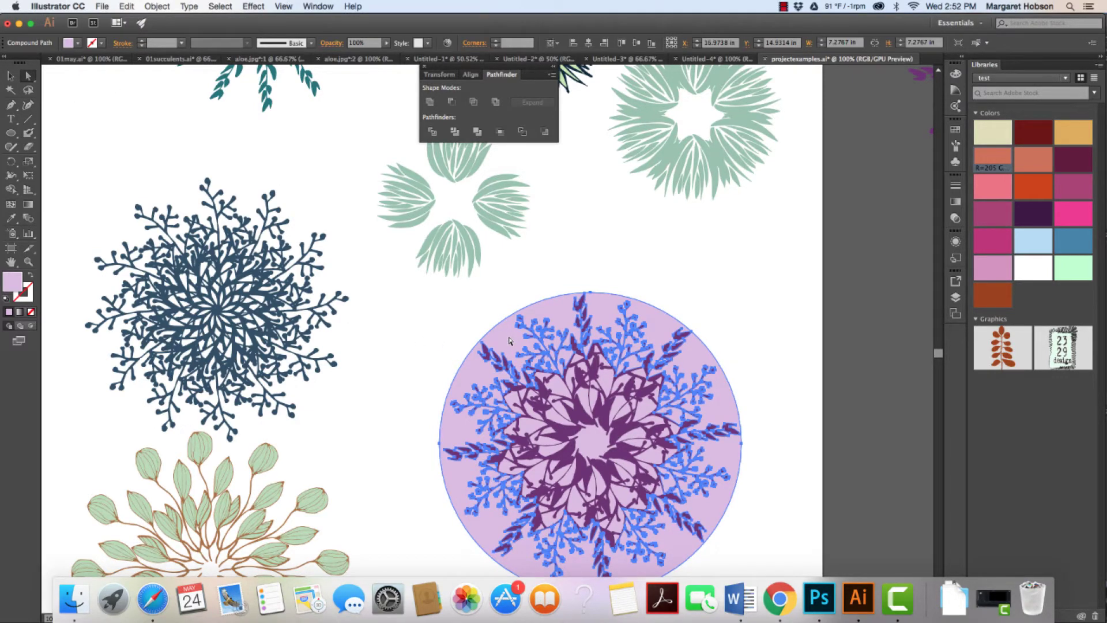
key("Delete")
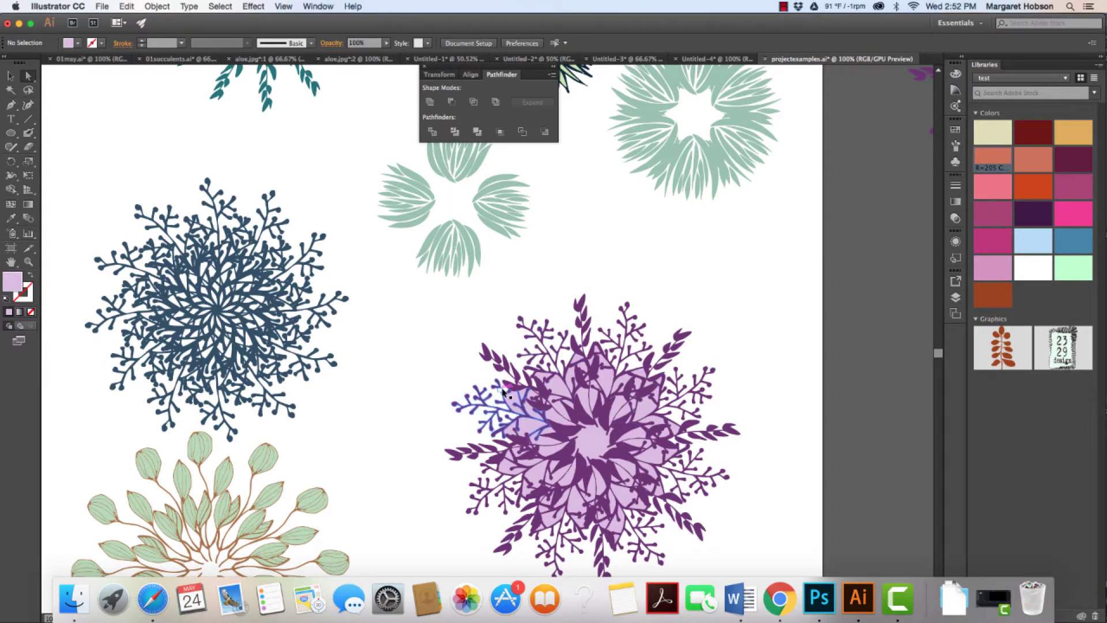
key("super+minus")
key("super+minus")
Select the pasteboard wreath and shift it slightly up and left.
left_click_drag(496, 367, 776, 221)
left_click_drag(701, 134, 842, 279)
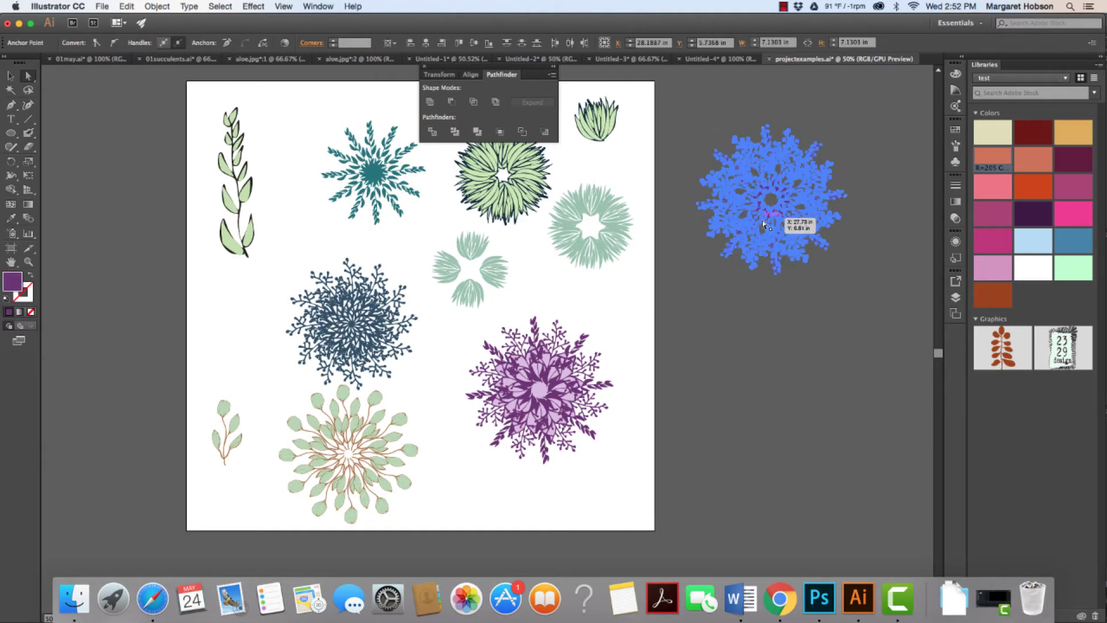
left_click(16, 77)
mouse_move(766, 219)
left_mouse_down()
mouse_move(687, 462)
mouse_move(644, 504)
mouse_move(721, 260)
mouse_move(752, 203)
left_mouse_up()
left_click(686, 127)
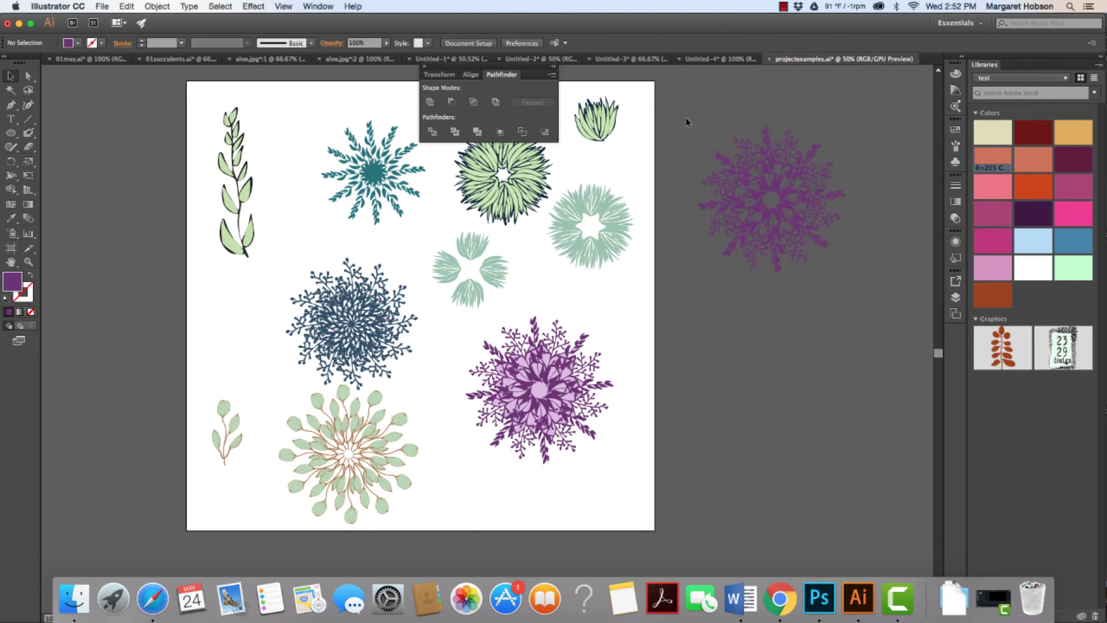